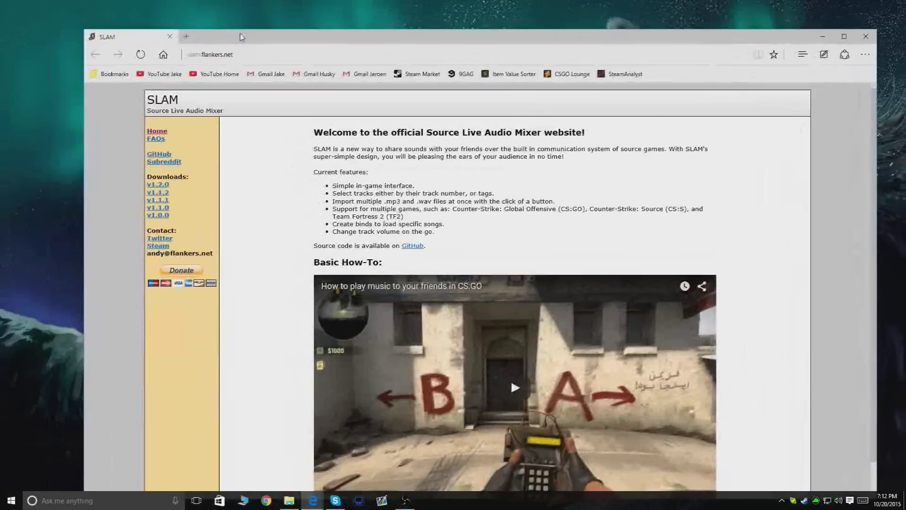
# - Download the SLAM v1.2.0 archive from the website and open it from the desktop
pyautogui.doubleClick(241, 36)
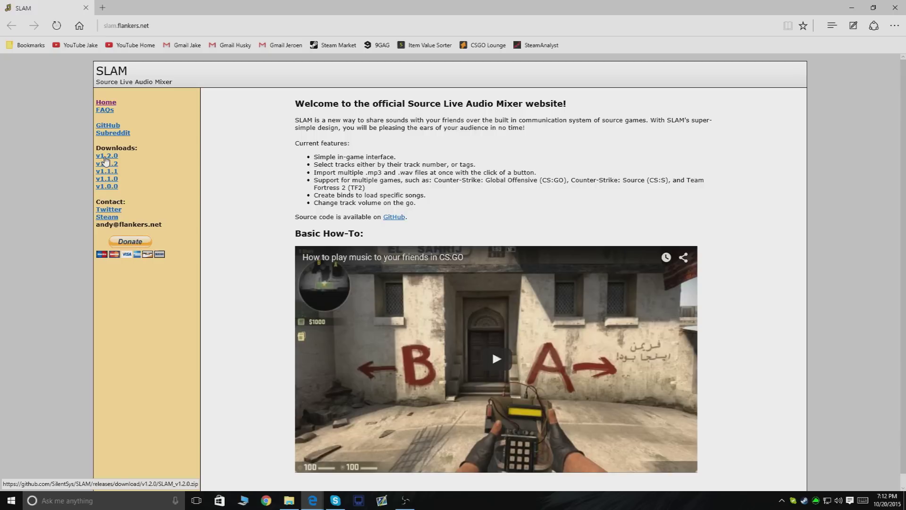
pyautogui.click(105, 156)
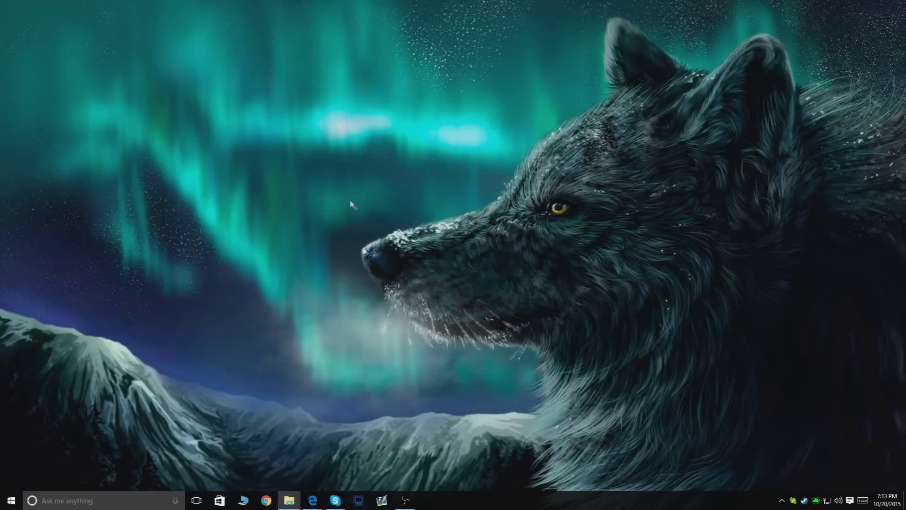
pyautogui.hotkey('ctrl', 'v')
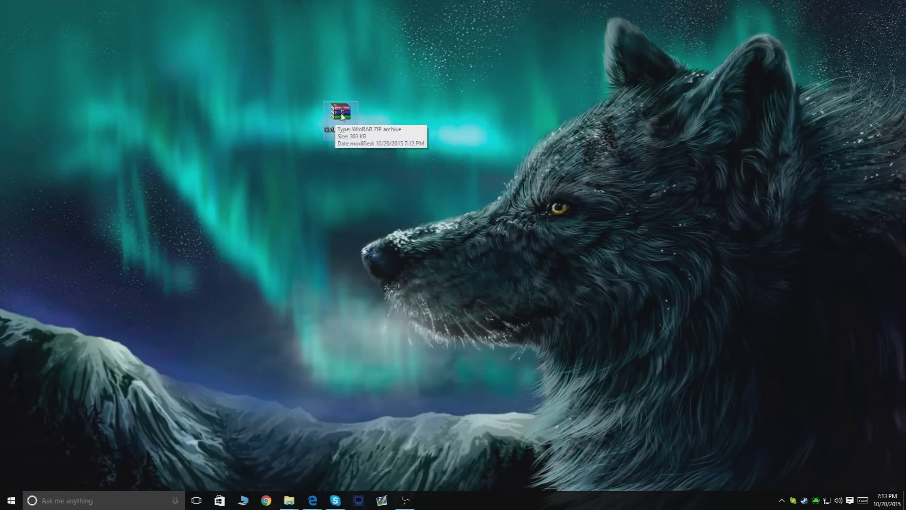
pyautogui.doubleClick(342, 127)
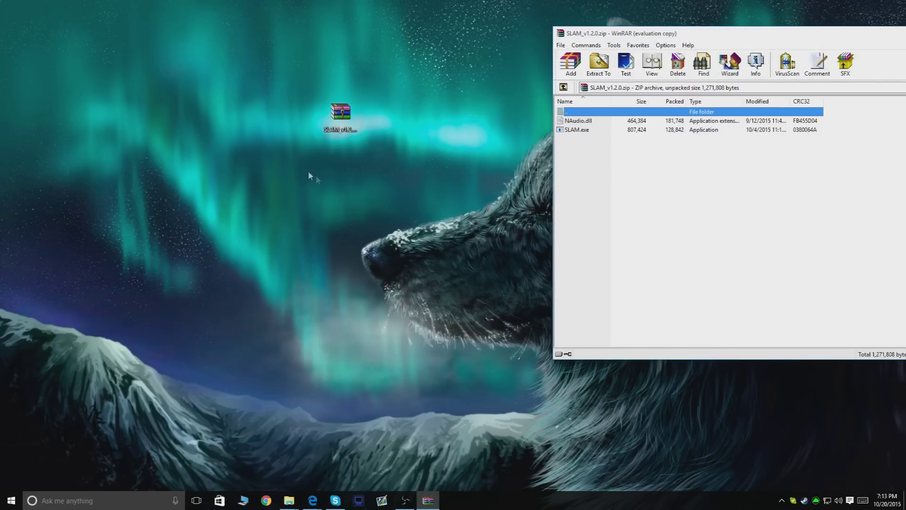
# - Create a new folder on the desktop and try to name it SLAM
pyautogui.rightClick(326, 181)
pyautogui.moveTo(359, 271)
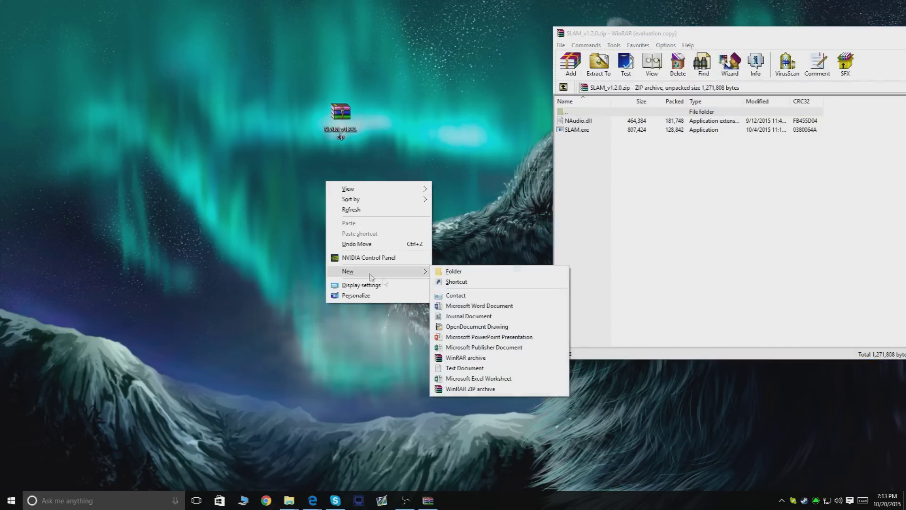
pyautogui.click(491, 273)
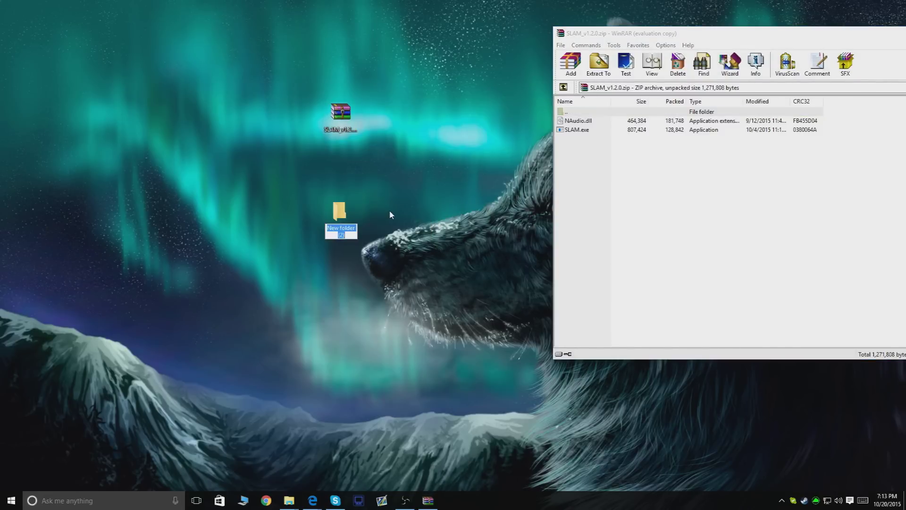
pyautogui.write('SLAM')
pyautogui.press('Return')
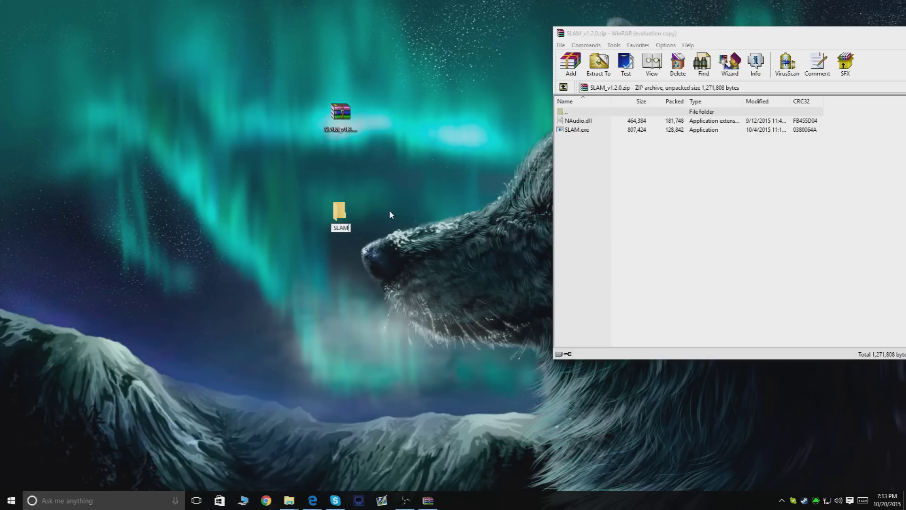
pyautogui.click(537, 338)
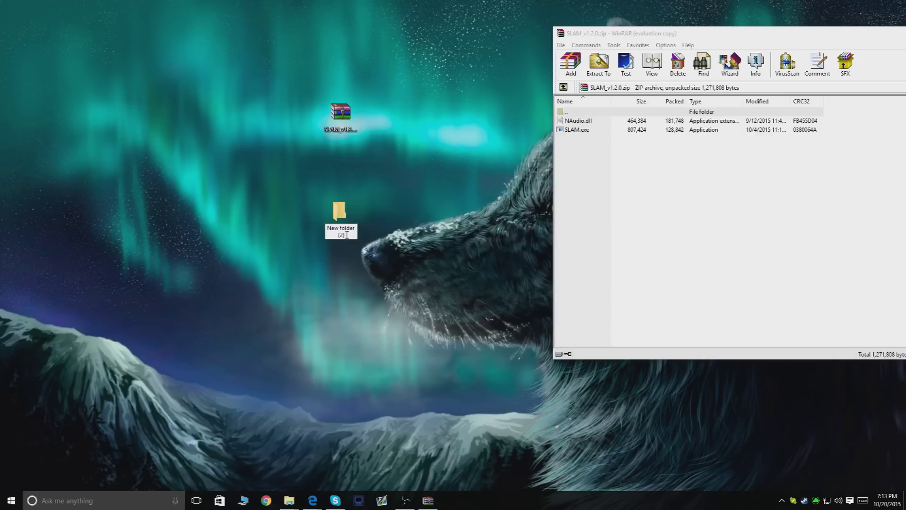
# - Rename the new desktop folder as SLAM 2
pyautogui.press('BackSpace')
pyautogui.press('BackSpace')
pyautogui.press('BackSpace')
pyautogui.press('BackSpace')
pyautogui.press('BackSpace')
pyautogui.press('BackSpace')
pyautogui.press('BackSpace')
pyautogui.press('BackSpace')
pyautogui.press('BackSpace')
pyautogui.press('BackSpace')
pyautogui.press('BackSpace')
pyautogui.press('BackSpace')
pyautogui.press('BackSpace')
pyautogui.press('BackSpace')
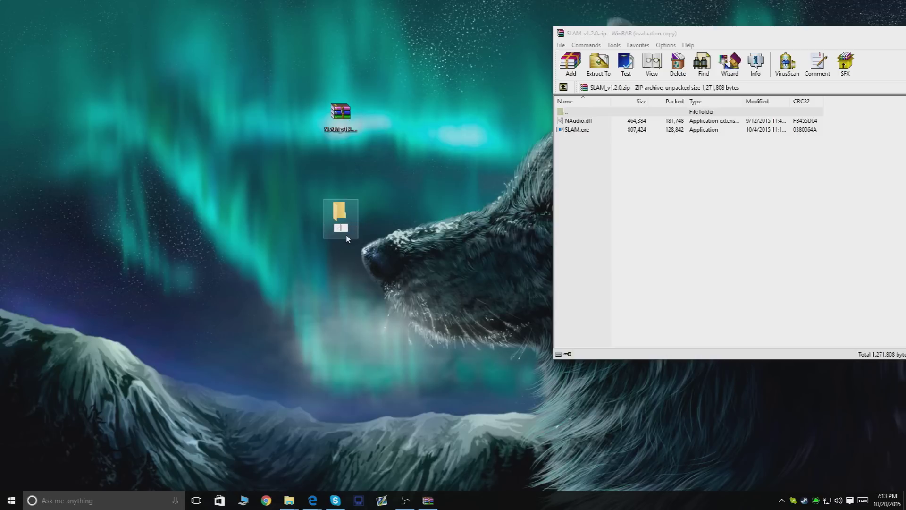
pyautogui.write('SLAM 2')
pyautogui.press('Return')
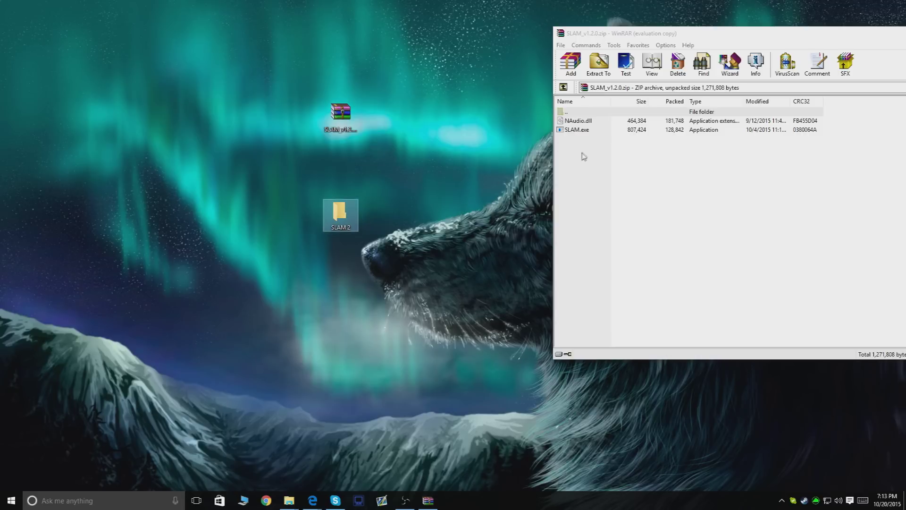
# - Extract NAudio.dll and SLAM.exe from the archive into the SLAM 2 folder and open that folder
pyautogui.moveTo(583, 156); pyautogui.dragTo(338, 207)
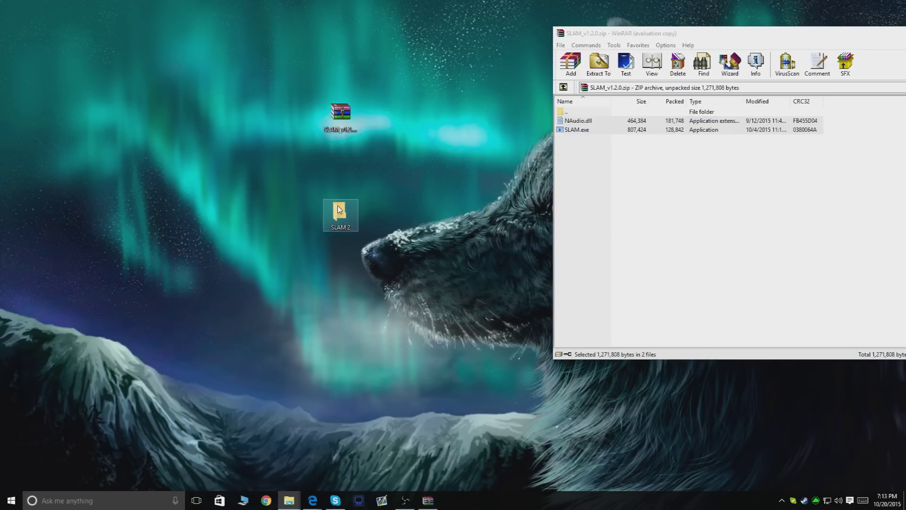
pyautogui.doubleClick(338, 209)
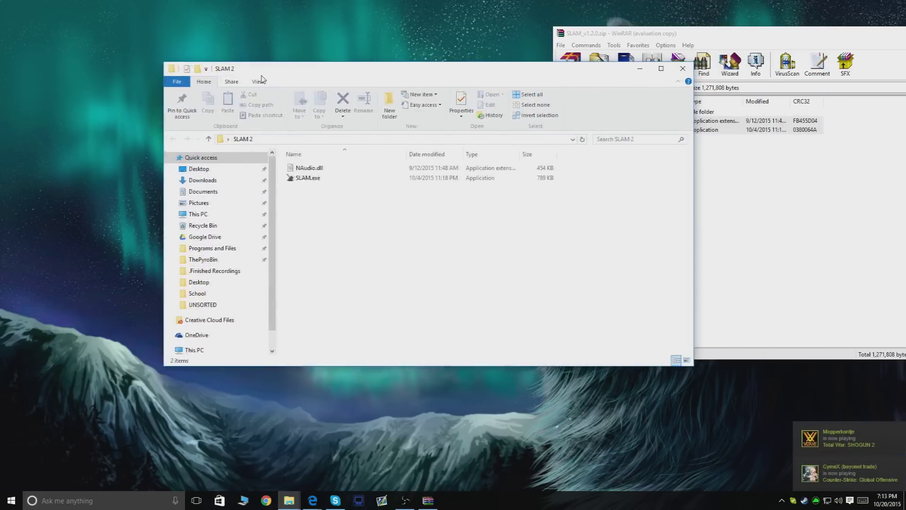
pyautogui.moveTo(707, 38); pyautogui.dragTo(328, 203)
# - Close the archive window and delete the SLAM zip file from the desktop
pyautogui.click(724, 36)
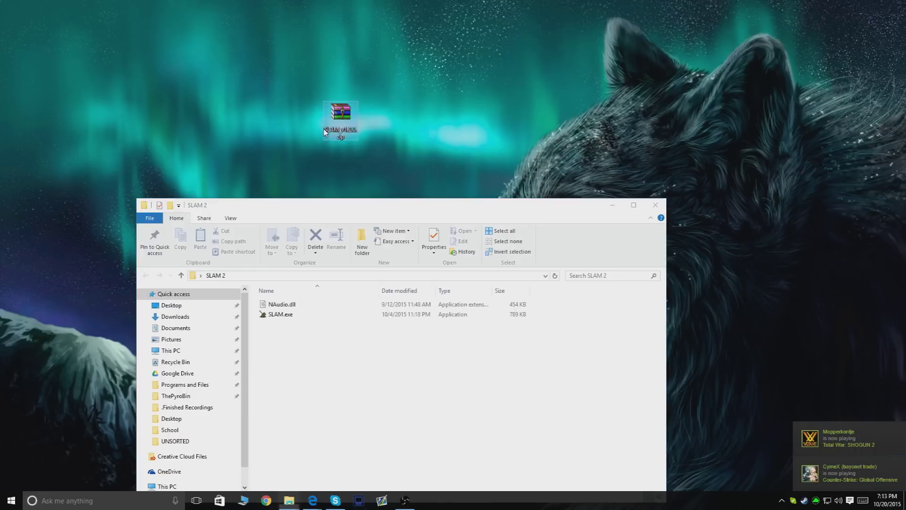
pyautogui.press('Delete')
pyautogui.moveTo(337, 209); pyautogui.dragTo(344, 80)
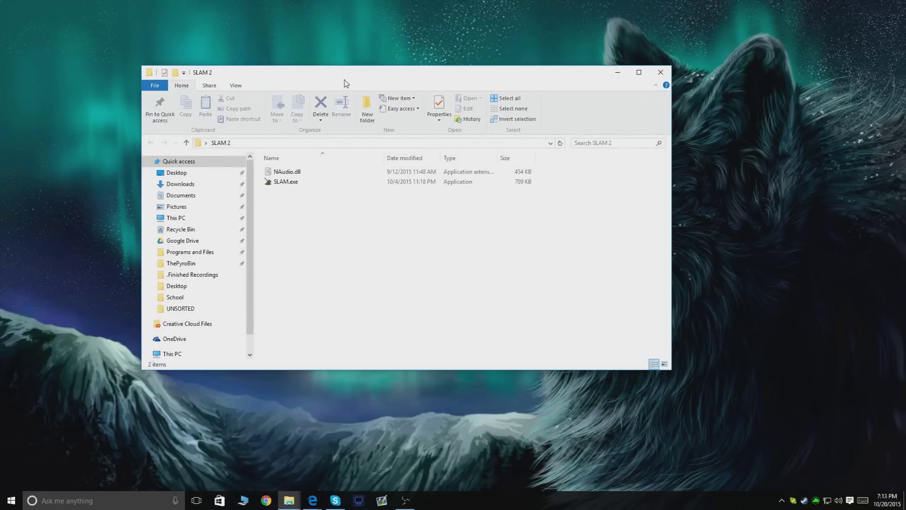
# - Launch SLAM.exe and set its steamapps folder to Steam Games\steamapps on the E: drive
pyautogui.doubleClick(311, 184)
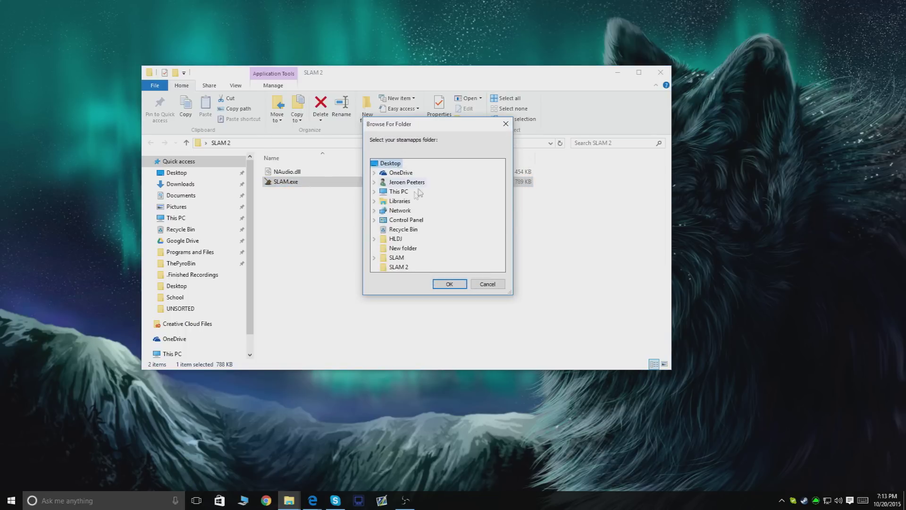
pyautogui.click(374, 191)
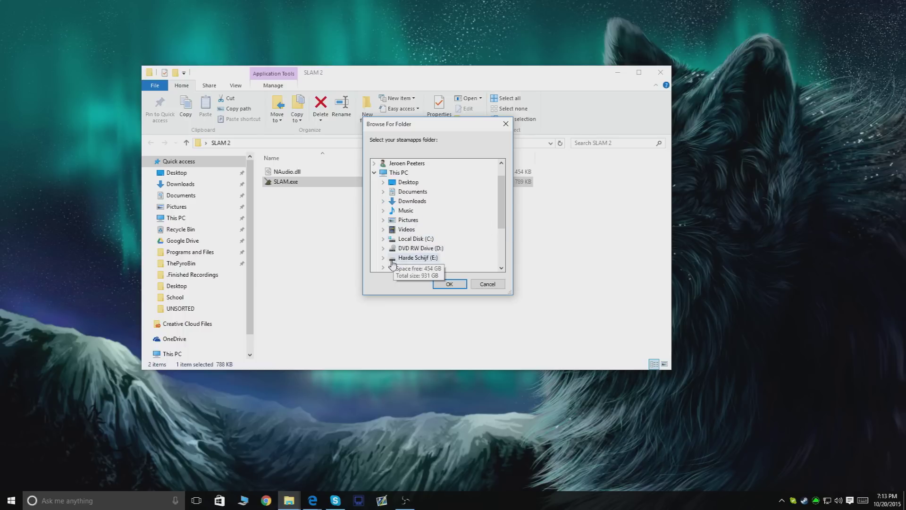
pyautogui.click(383, 257)
pyautogui.scroll(-2, 409, 250)
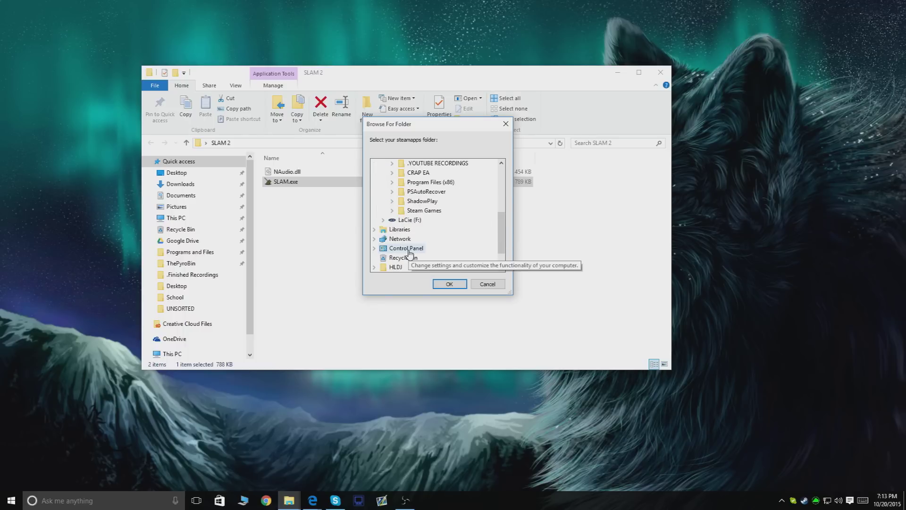
pyautogui.click(392, 210)
pyautogui.click(400, 220)
pyautogui.click(431, 220)
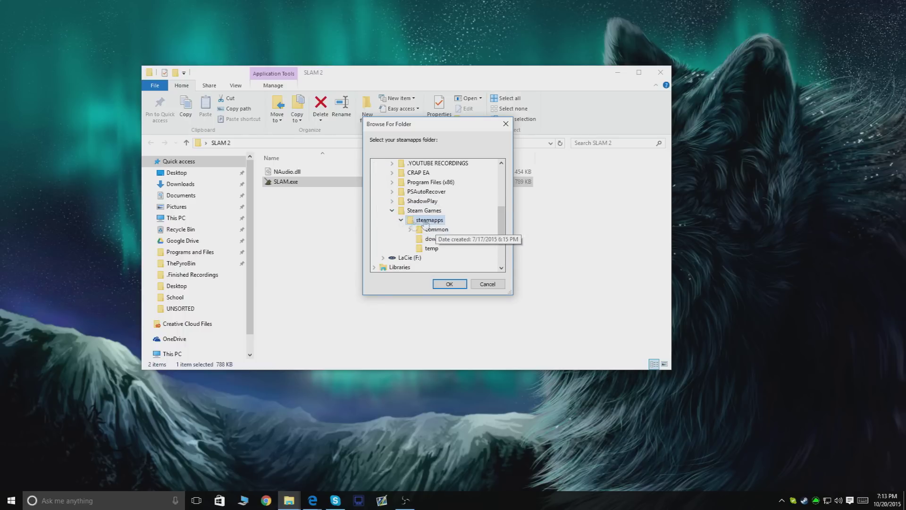
pyautogui.click(449, 284)
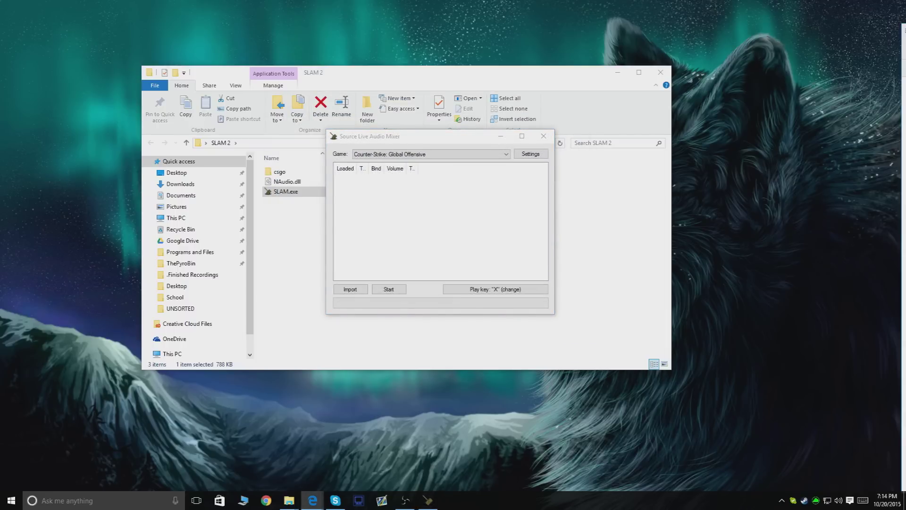
# - Switch to the browser on YouTube, open the "Oczosinko - kennyS song" video and pause it
pyautogui.moveTo(901, 56); pyautogui.dragTo(193, 0)
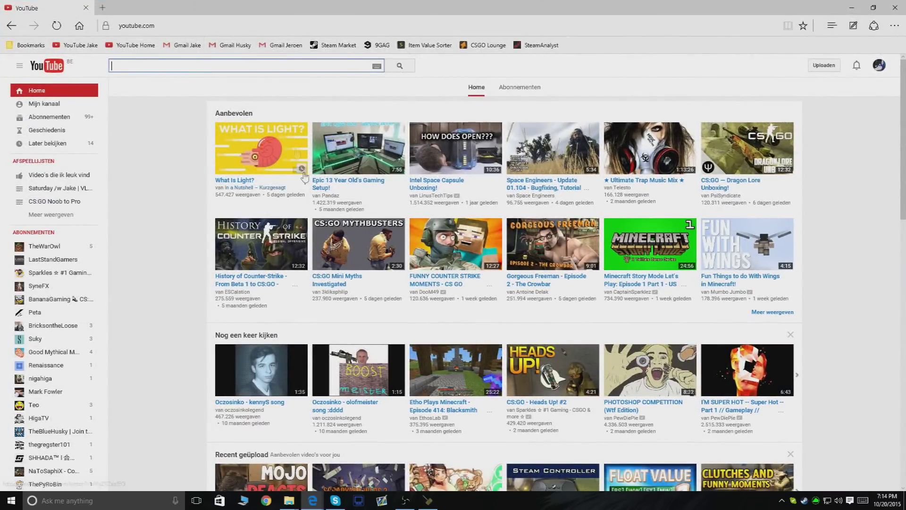
pyautogui.click(276, 387)
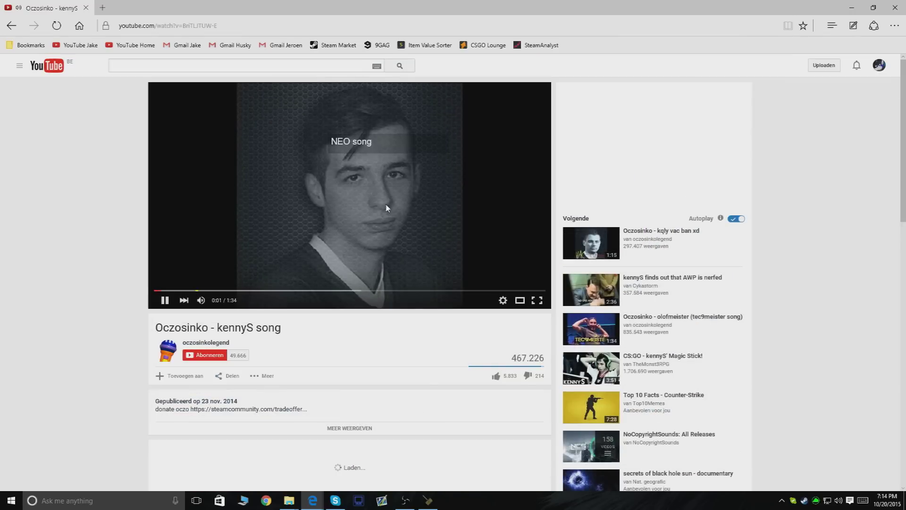
pyautogui.click(352, 188)
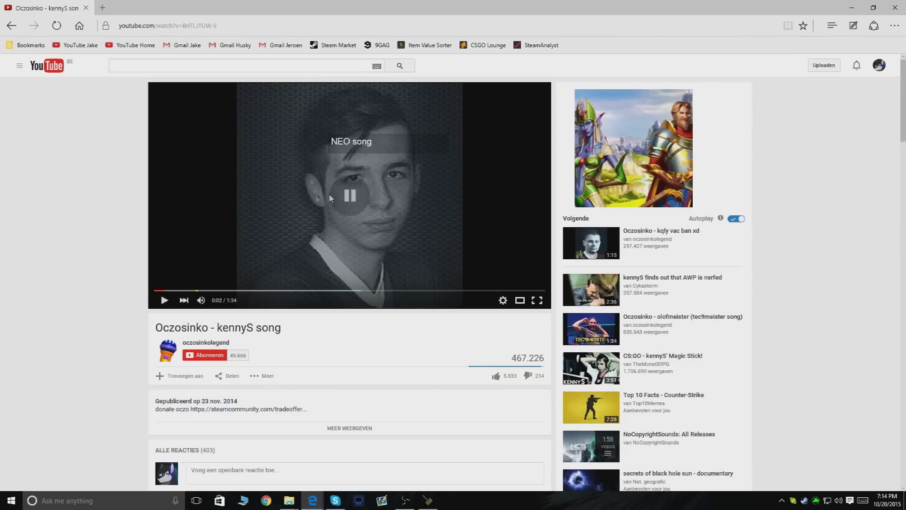
# - Search the web for "youtube to mp3" in a new browser tab
pyautogui.click(102, 8)
pyautogui.click(129, 25)
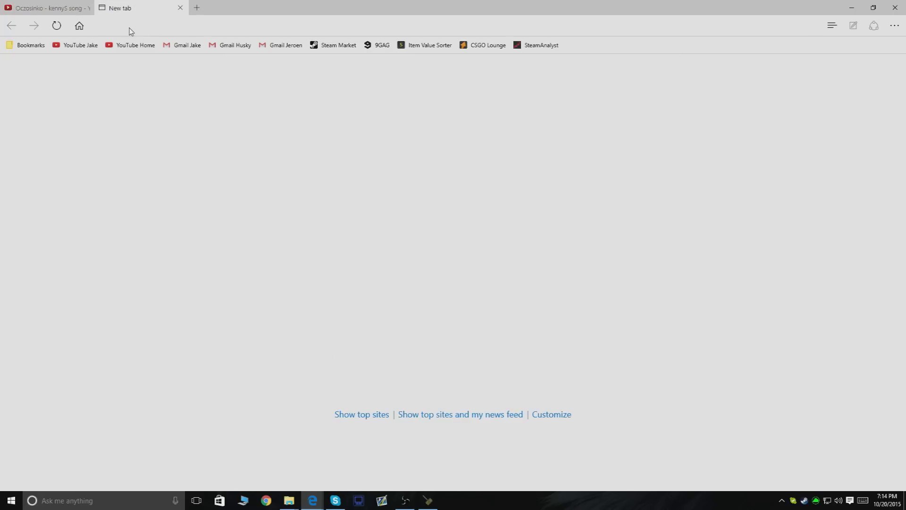
pyautogui.write('yout')
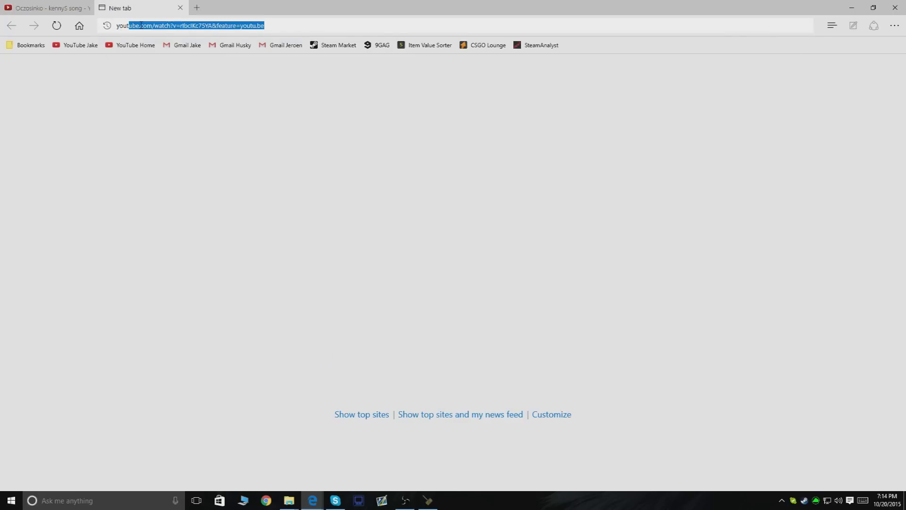
pyautogui.write('ube to mp')
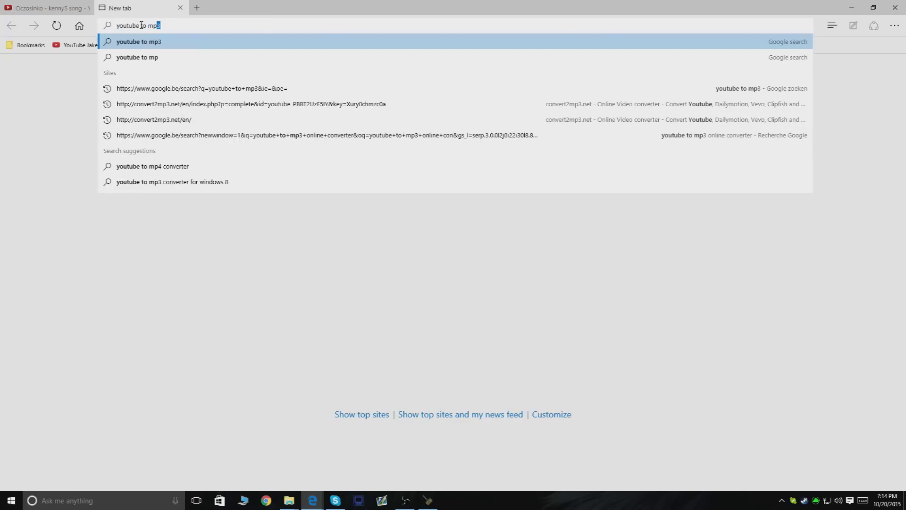
pyautogui.press('Return')
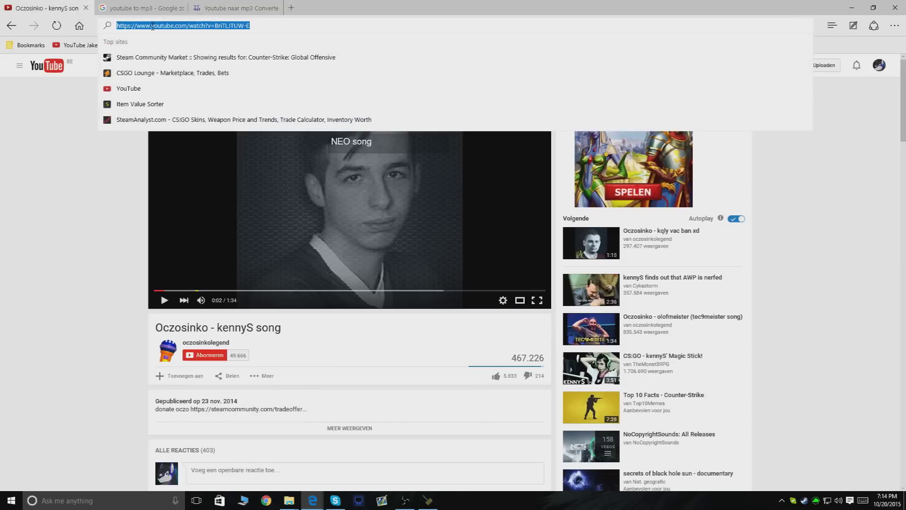
pyautogui.click(222, 6)
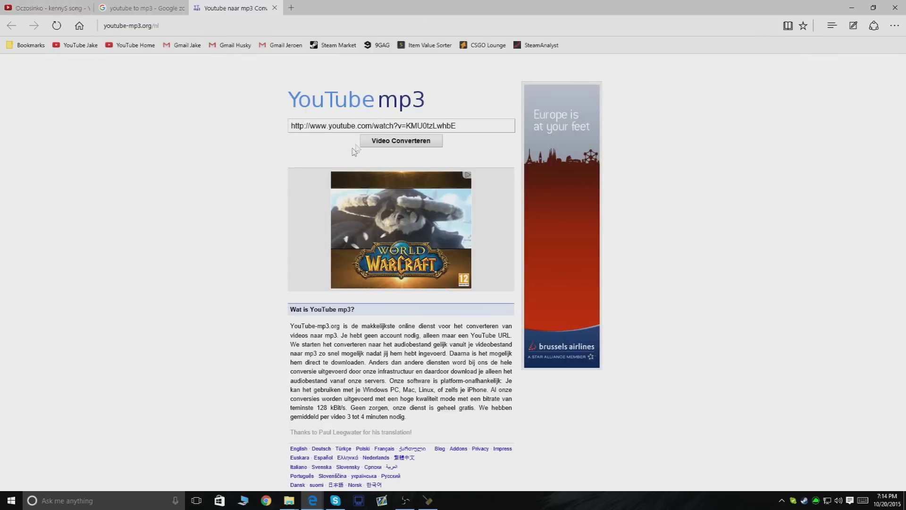
pyautogui.click(373, 126)
pyautogui.write('https://www.youtube.com/watch?v=BriTLJTUW-E')
pyautogui.click(382, 141)
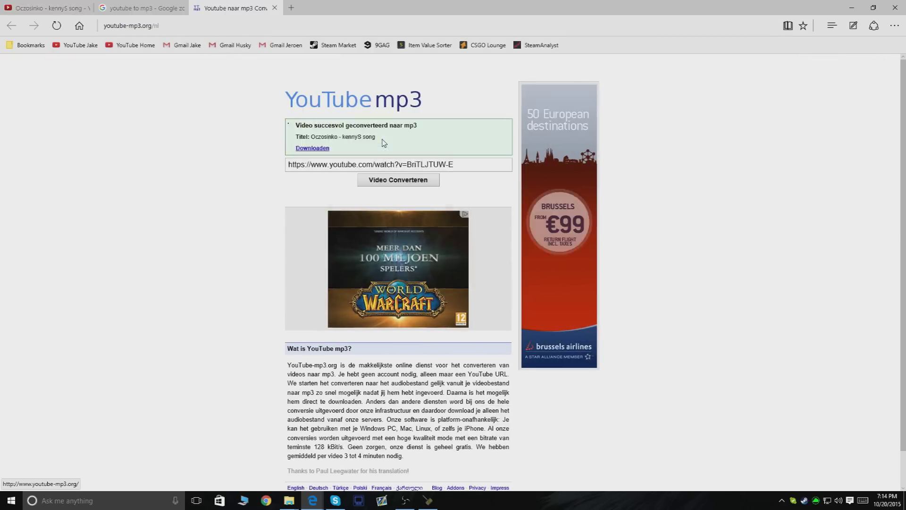
pyautogui.click(376, 149)
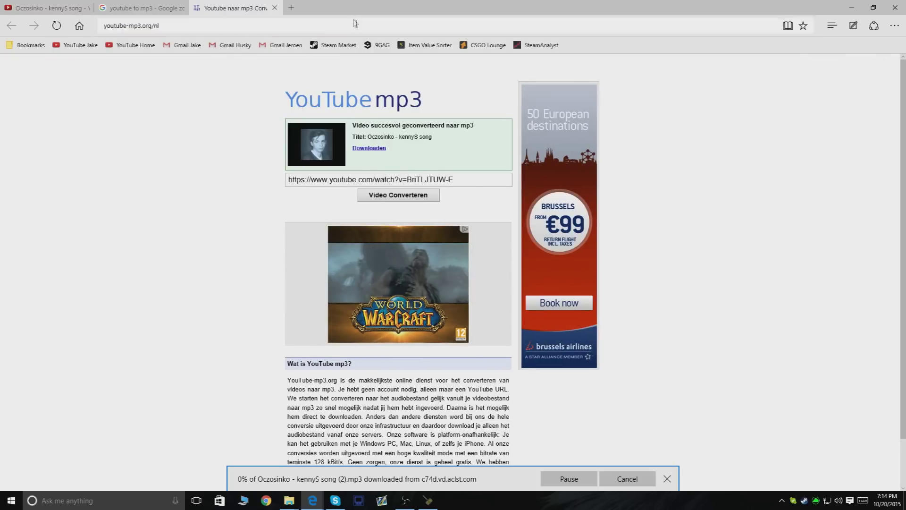
pyautogui.click(570, 478)
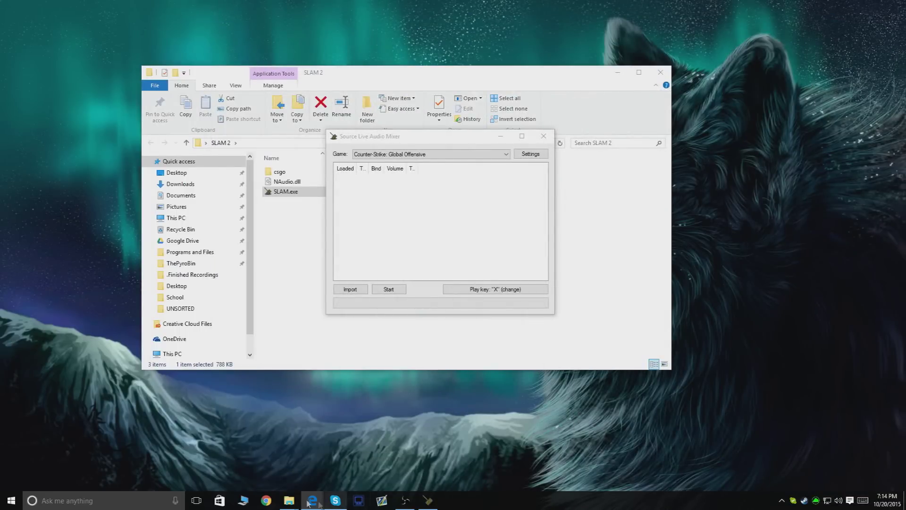
# - Look inside SLAM 2's csgo folder, and create a folder named SONGS in the SLAM 2 folder
pyautogui.moveTo(289, 500)
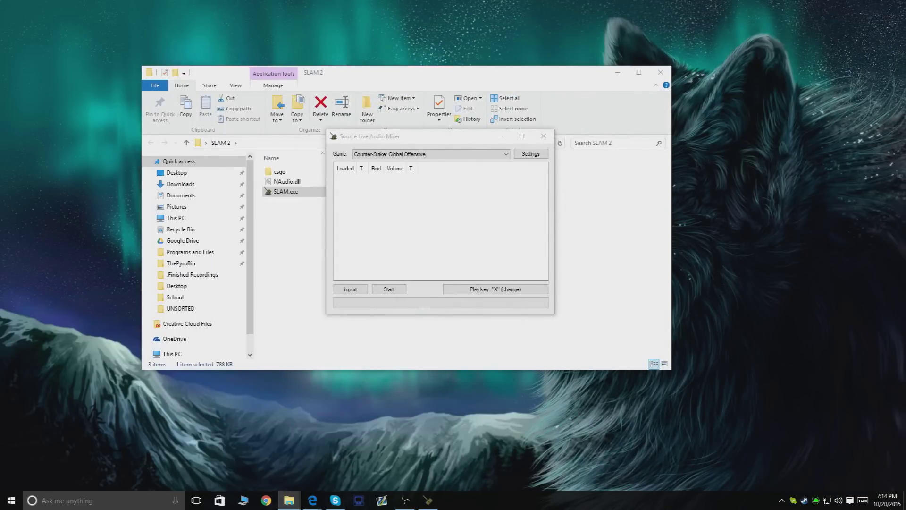
pyautogui.doubleClick(291, 174)
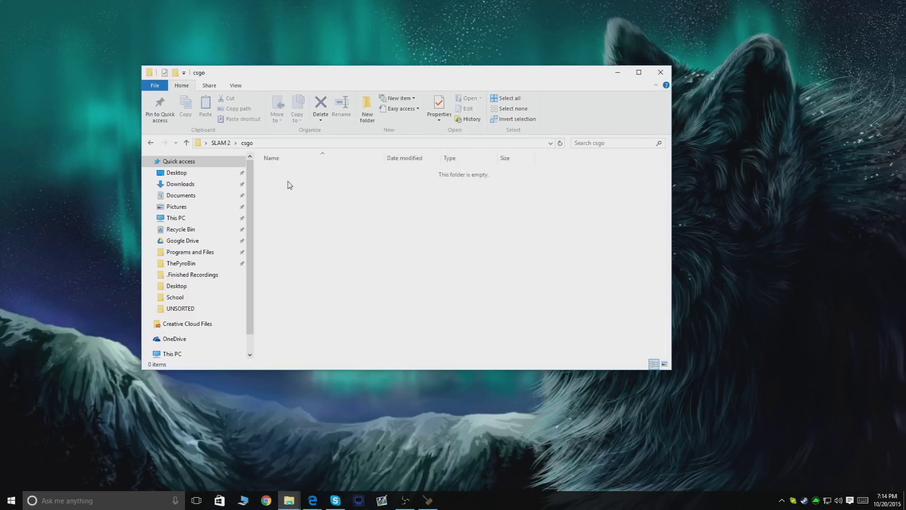
pyautogui.click(222, 142)
pyautogui.rightClick(294, 236)
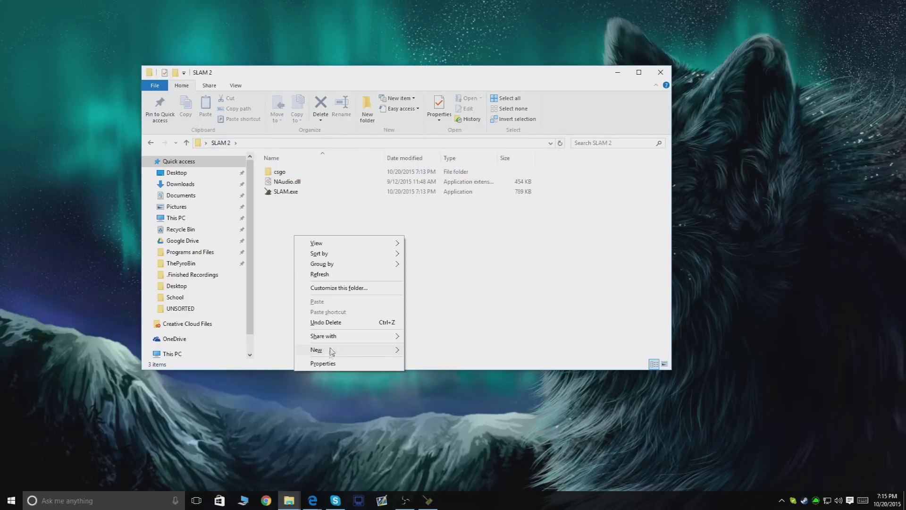
pyautogui.moveTo(330, 350)
pyautogui.click(444, 351)
pyautogui.write('SONGS')
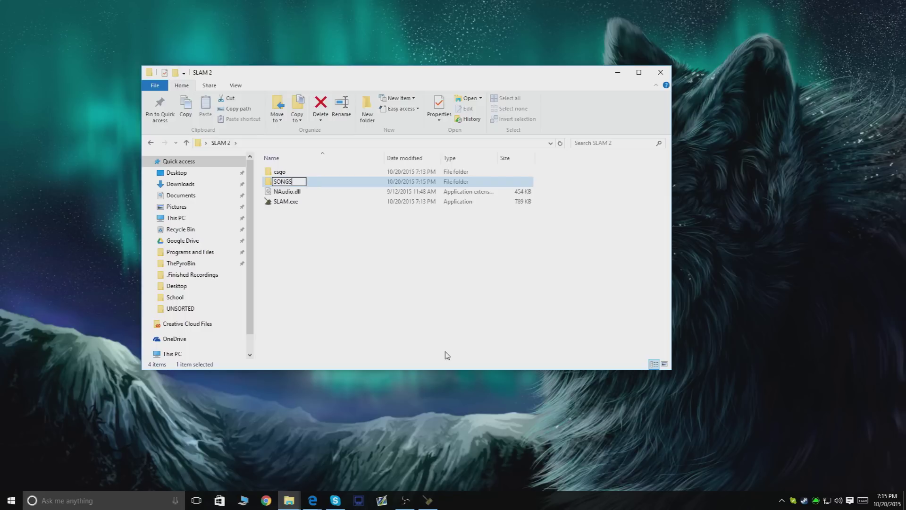
pyautogui.press('Return')
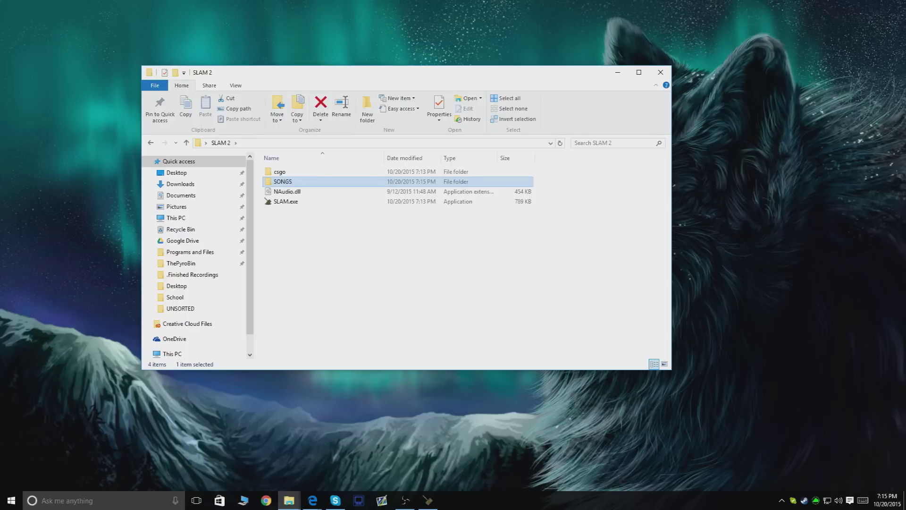
# - Move the downloaded Oczosinko - kennyS song MP3 into the SONGS folder and check that folder's contents
pyautogui.moveTo(213, 122); pyautogui.dragTo(298, 184)
pyautogui.doubleClick(298, 183)
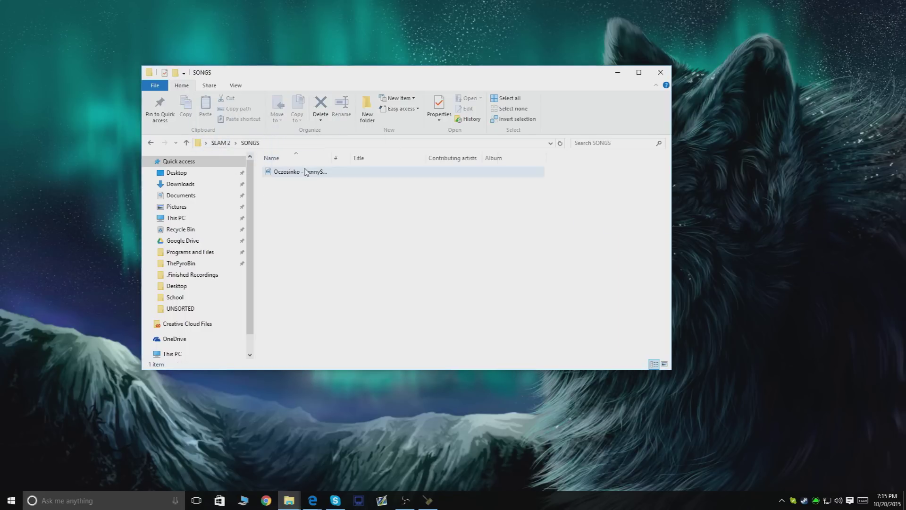
pyautogui.click(220, 142)
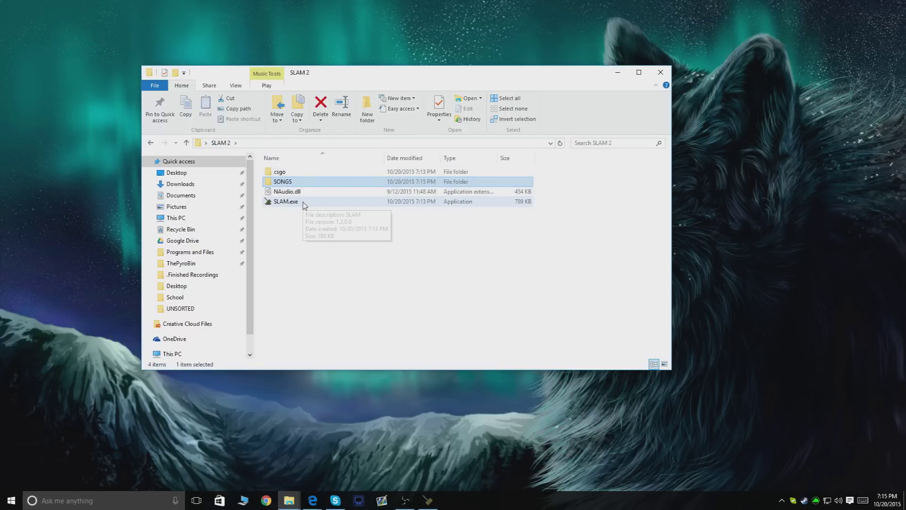
# - Switch to SLAM and import "Oczosinko - kennyS song (2).mp3" from the SONGS folder in SLAM 2 on the desktop
pyautogui.click(427, 500)
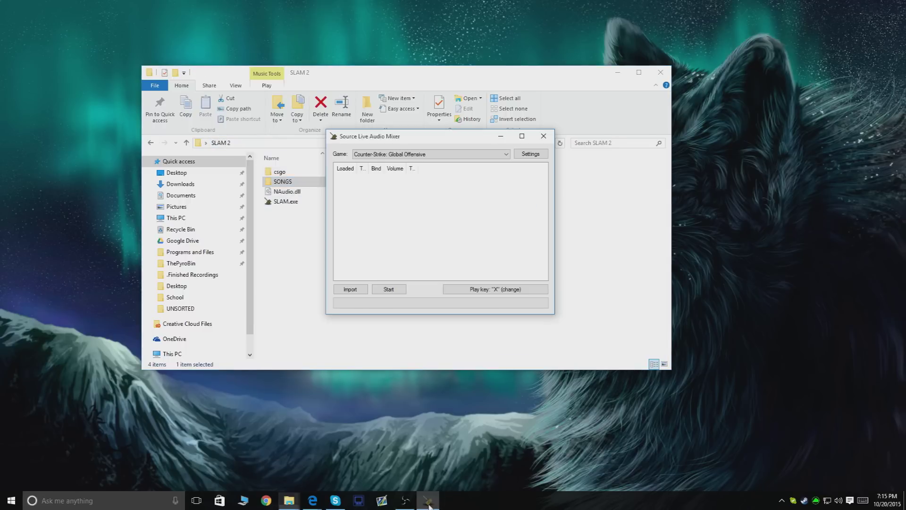
pyautogui.click(350, 290)
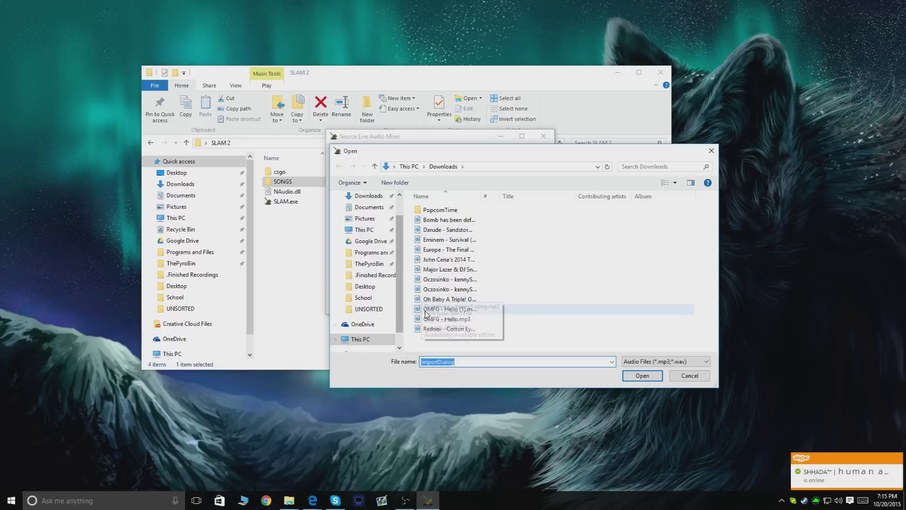
pyautogui.scroll(-1, 399, 271)
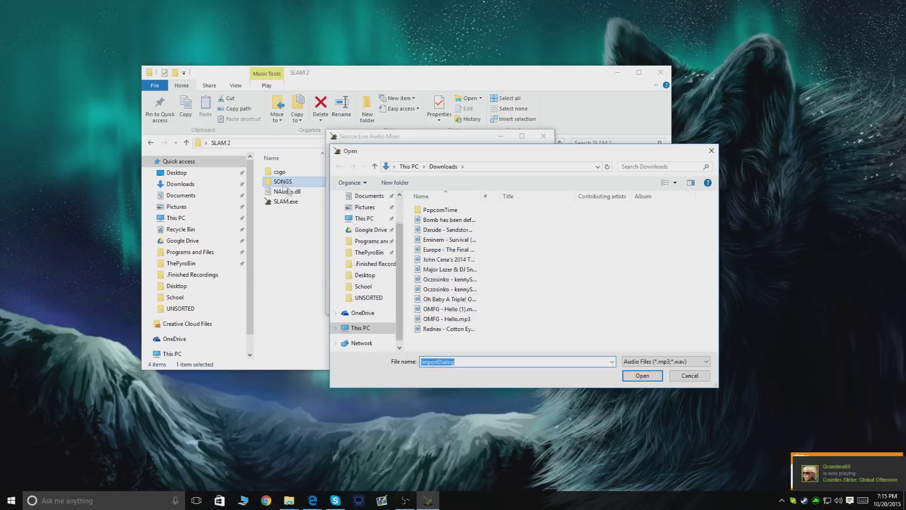
pyautogui.click(365, 274)
pyautogui.scroll(2, 373, 246)
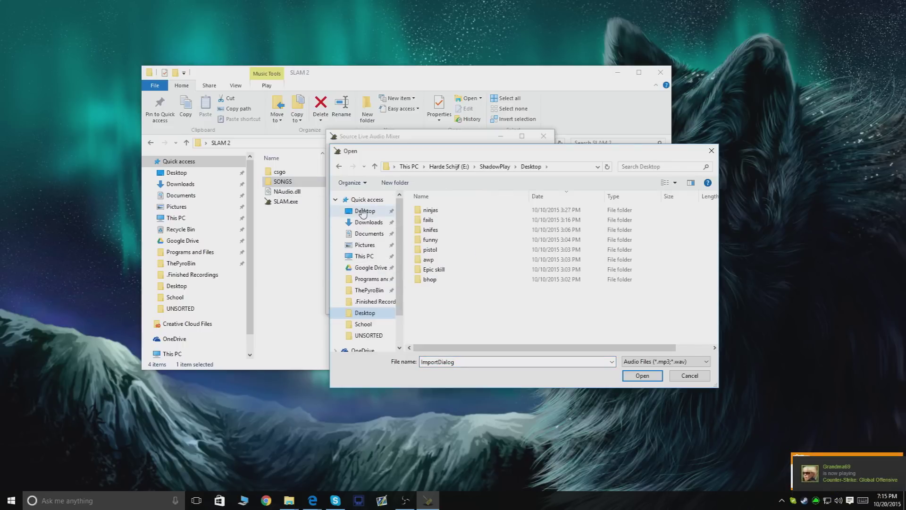
pyautogui.click(364, 211)
pyautogui.doubleClick(585, 226)
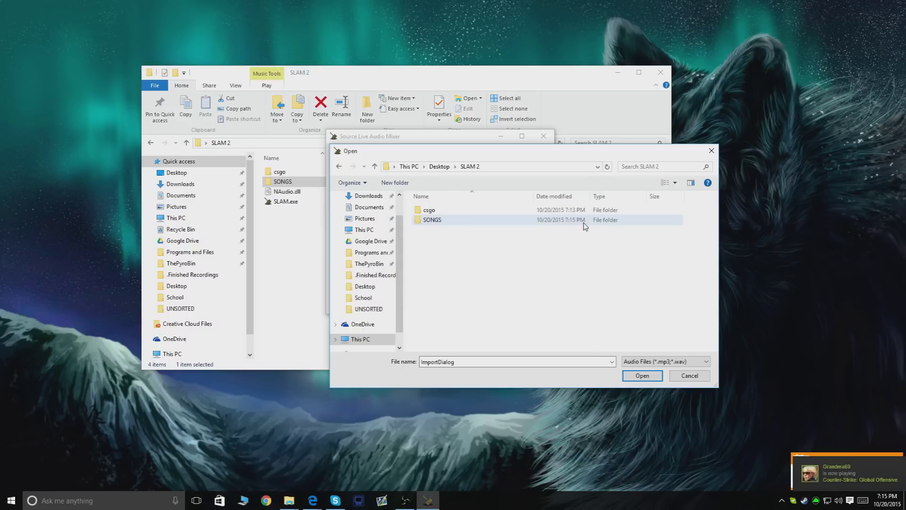
pyautogui.doubleClick(469, 220)
pyautogui.click(467, 214)
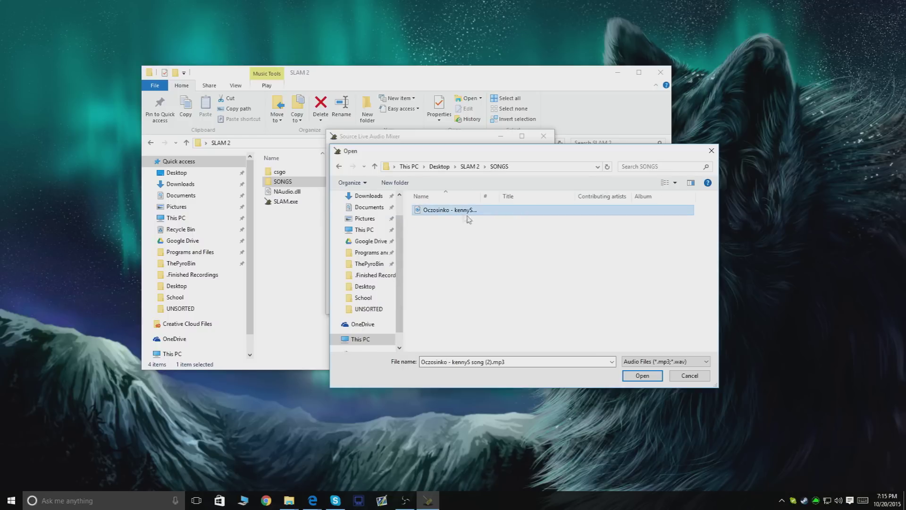
pyautogui.click(642, 375)
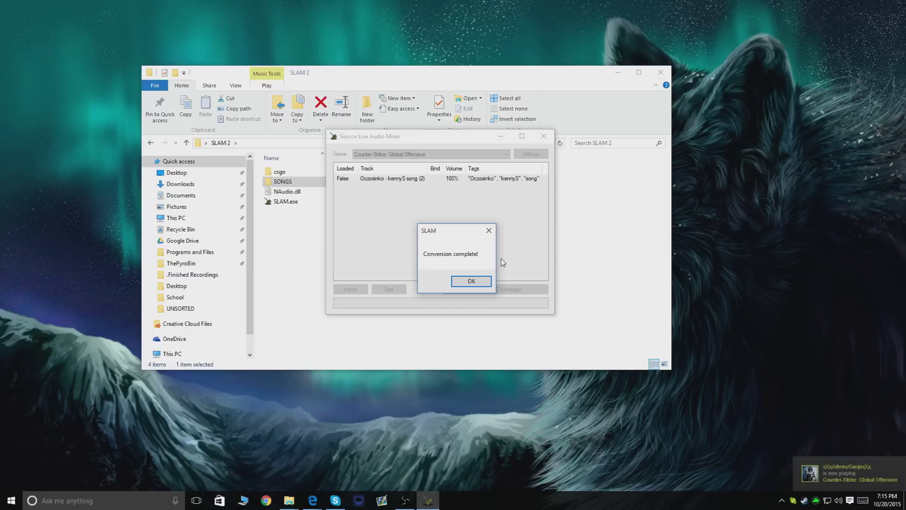
pyautogui.click(476, 282)
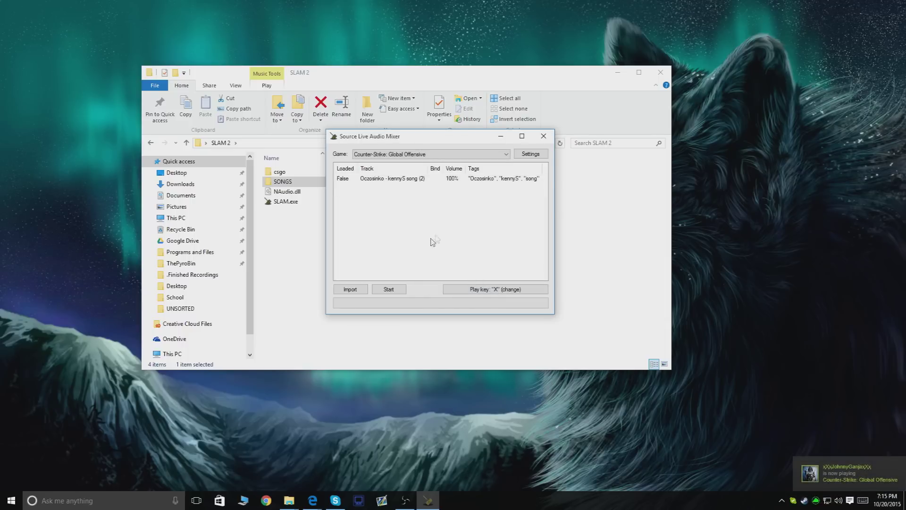
# - Widen the Source Live Audio Mixer window and change the play key to F8
pyautogui.moveTo(554, 261); pyautogui.dragTo(610, 256)
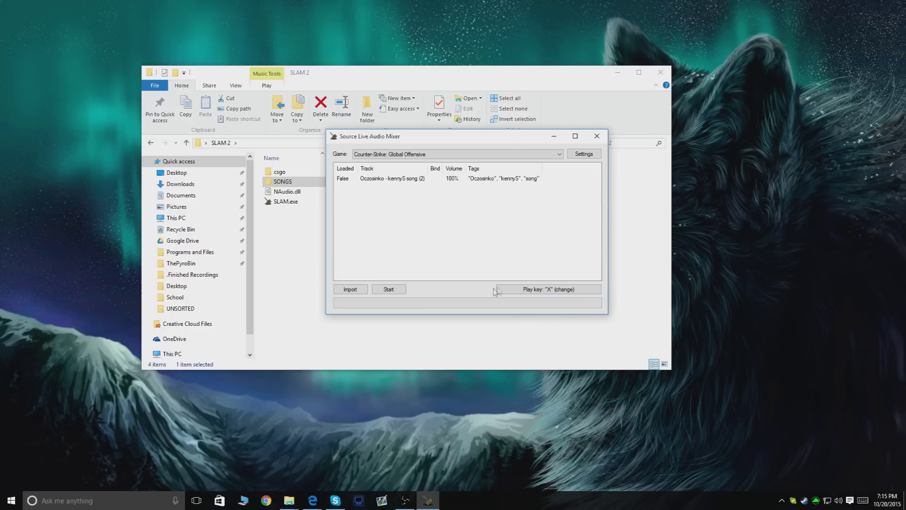
pyautogui.click(548, 292)
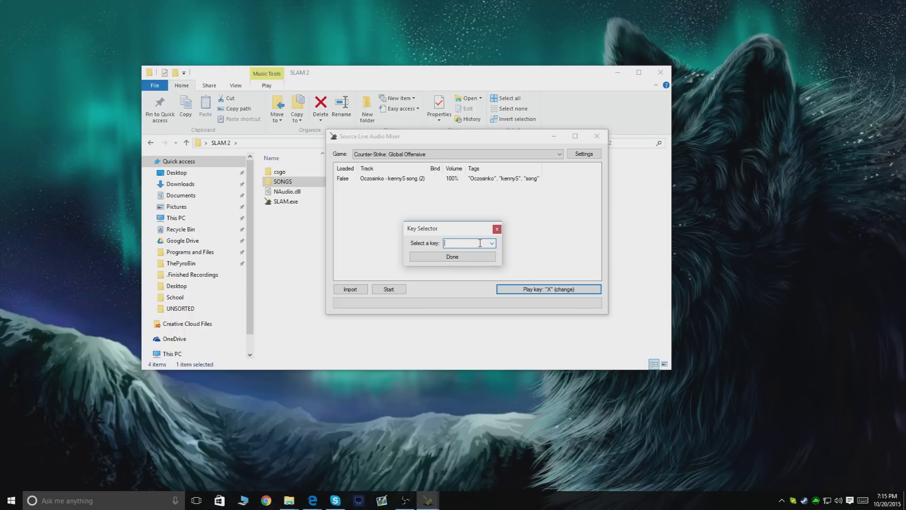
pyautogui.write('F')
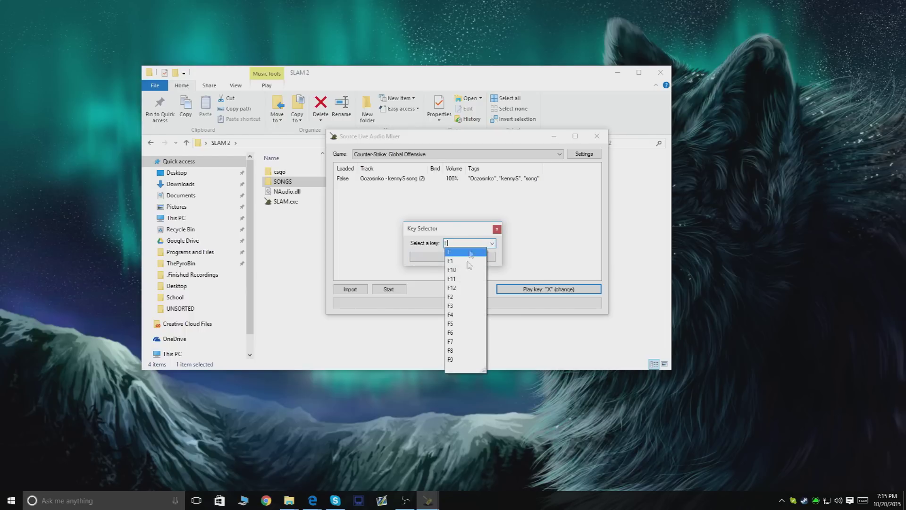
pyautogui.click(462, 350)
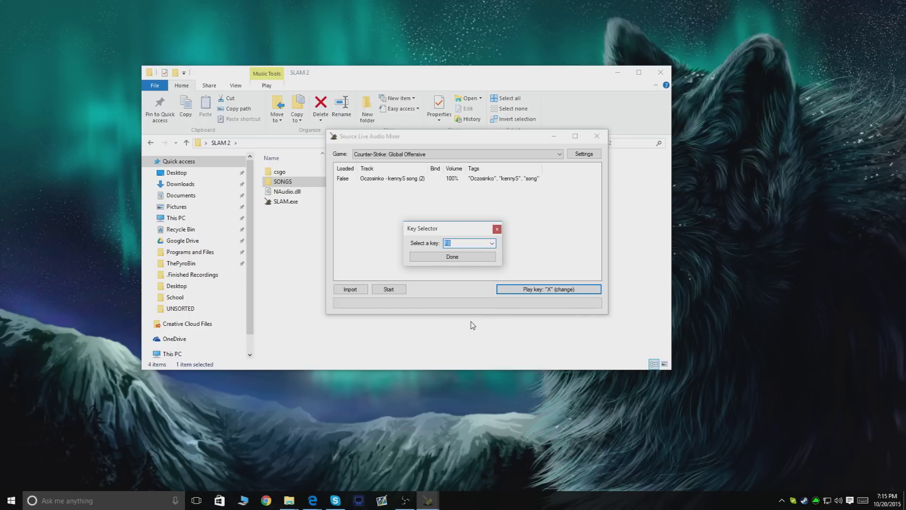
pyautogui.click(452, 257)
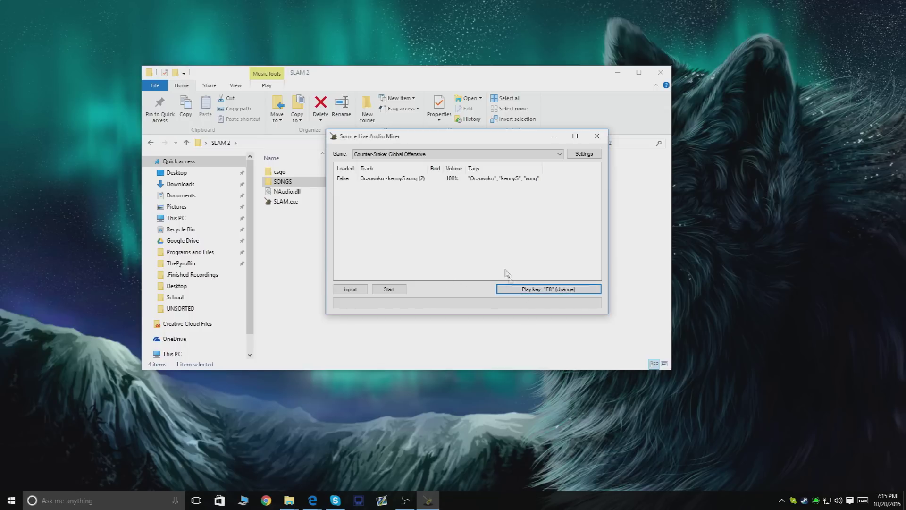
# - Bind the imported Oczosinko - kennyS song track to the F7 key
pyautogui.click(434, 179)
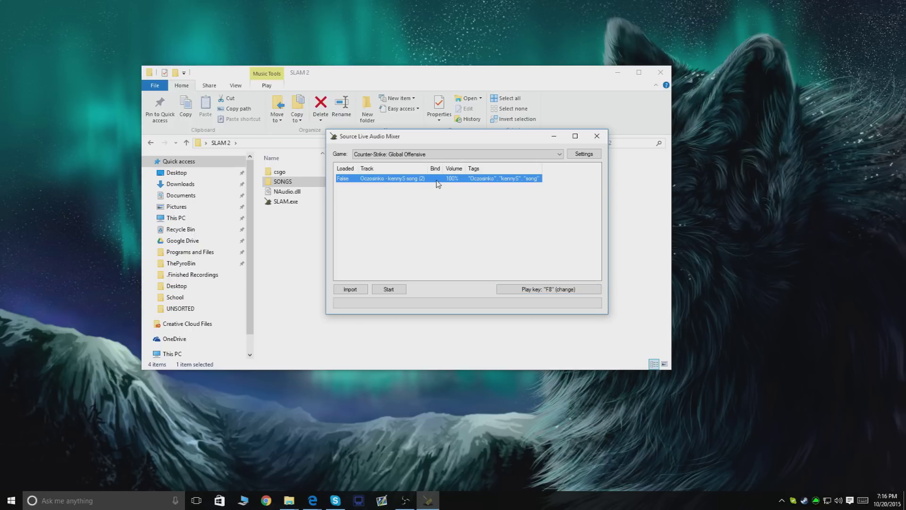
pyautogui.rightClick(437, 184)
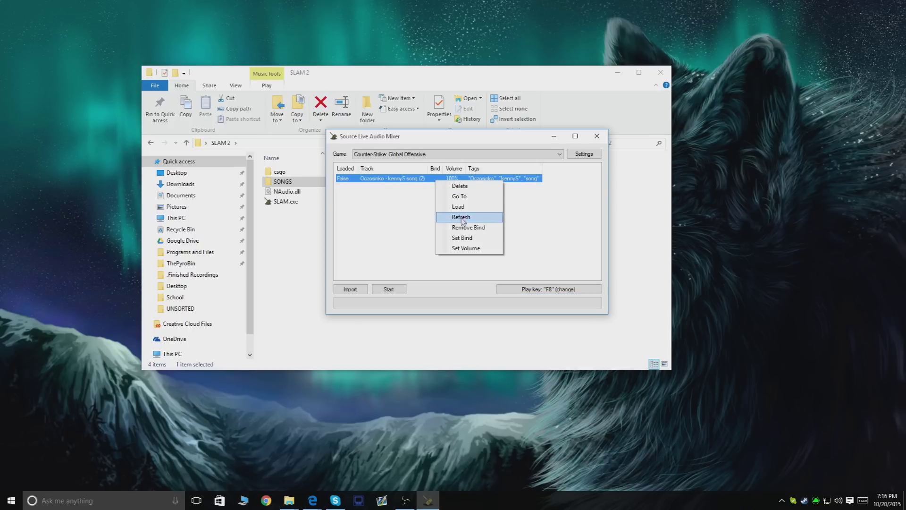
pyautogui.click(464, 238)
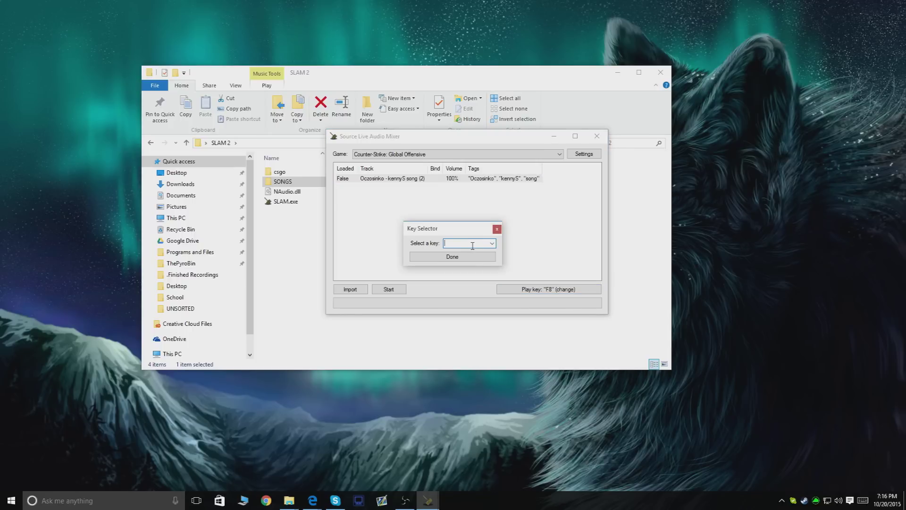
pyautogui.write('F7')
pyautogui.click(482, 257)
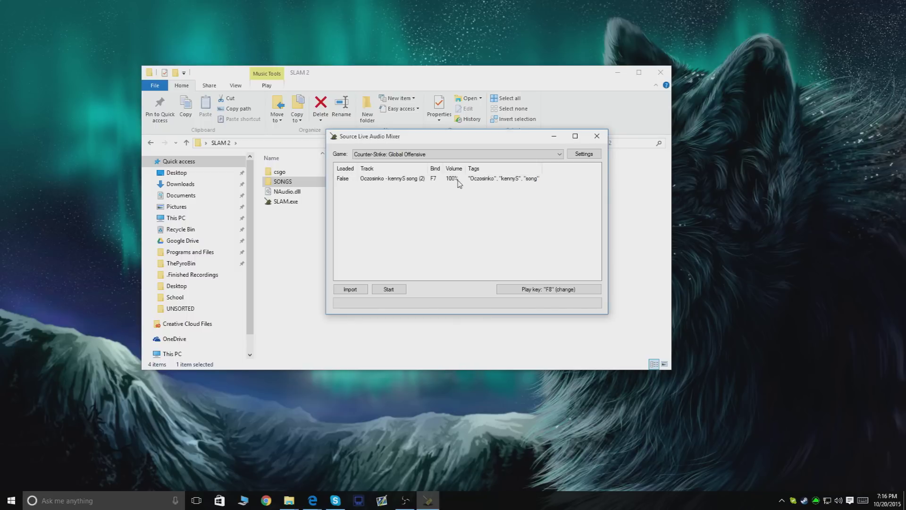
# - Try the volume slider of the Oczosinko - kennyS track at 30 and dismiss the dialog without applying it
pyautogui.rightClick(451, 180)
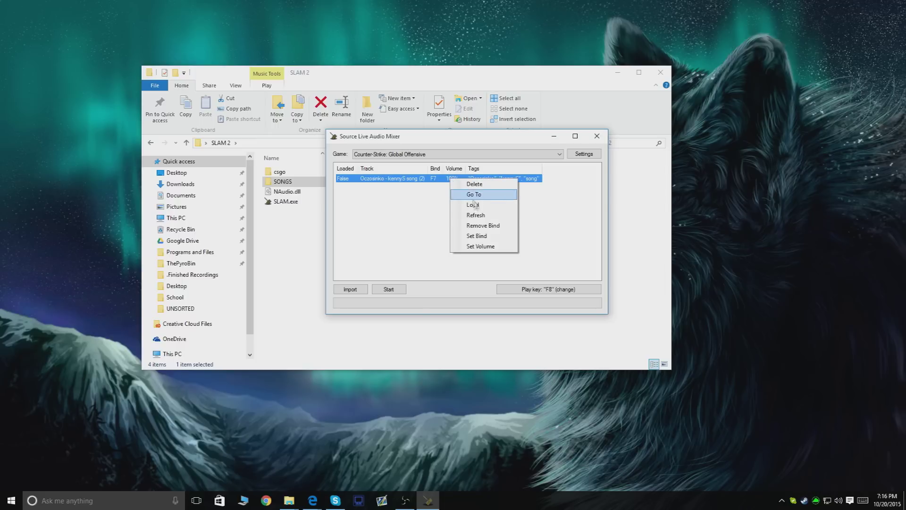
pyautogui.click(492, 239)
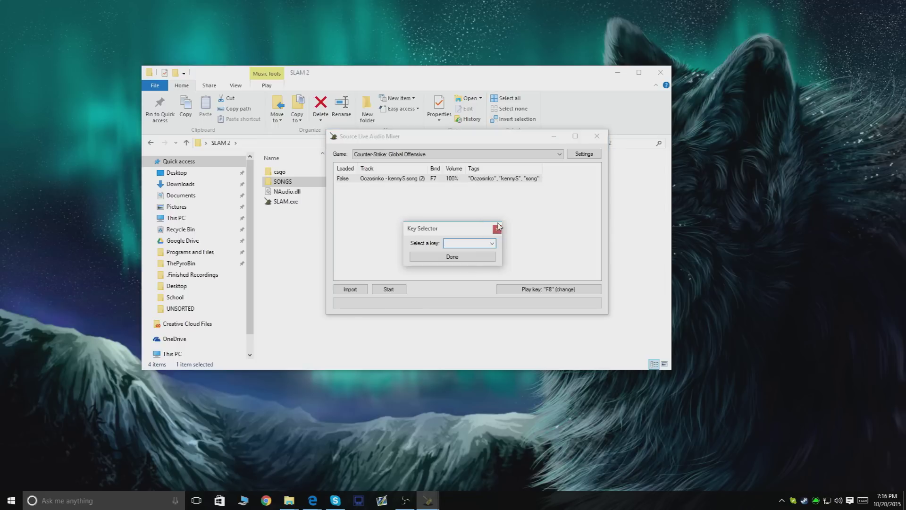
pyautogui.click(493, 210)
pyautogui.rightClick(460, 182)
pyautogui.click(469, 248)
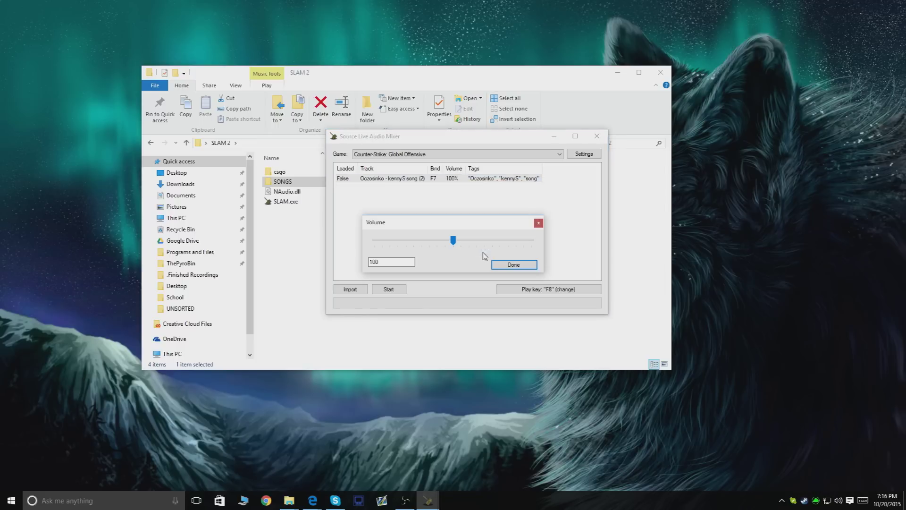
pyautogui.moveTo(454, 242); pyautogui.dragTo(411, 187)
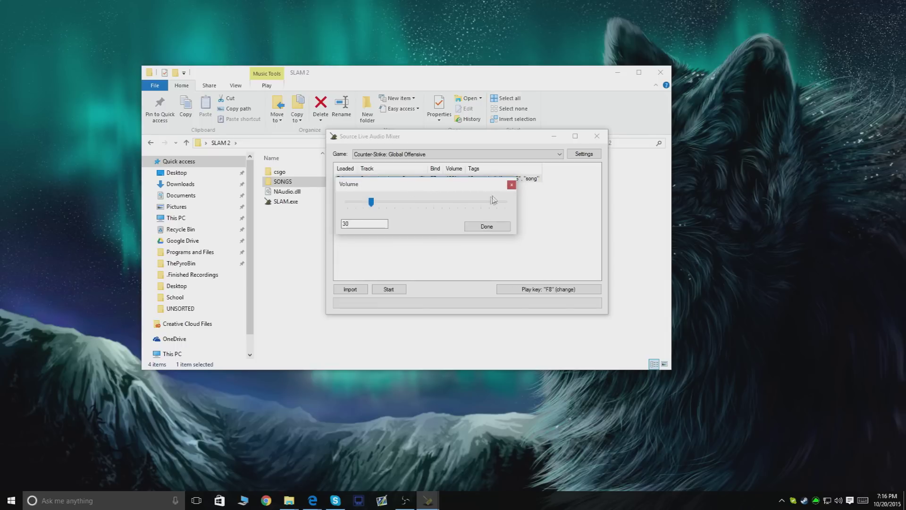
pyautogui.click(513, 186)
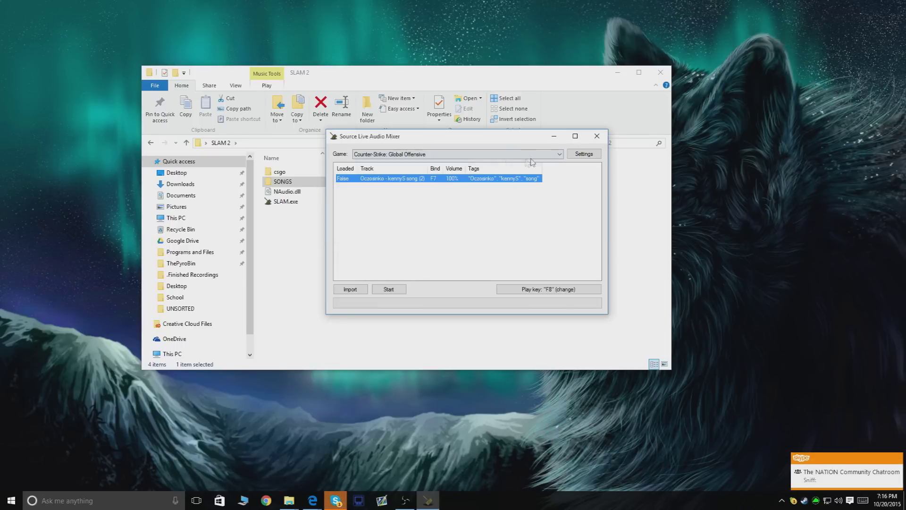
# - Start SLAM for Counter-Strike: Global Offensive, switch to the game and run "exec slam" in its developer console
pyautogui.click(397, 289)
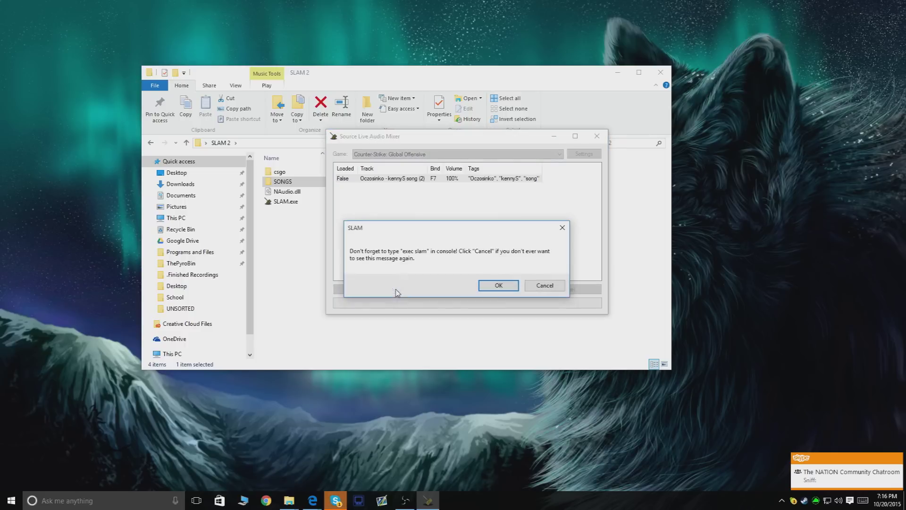
pyautogui.click(499, 287)
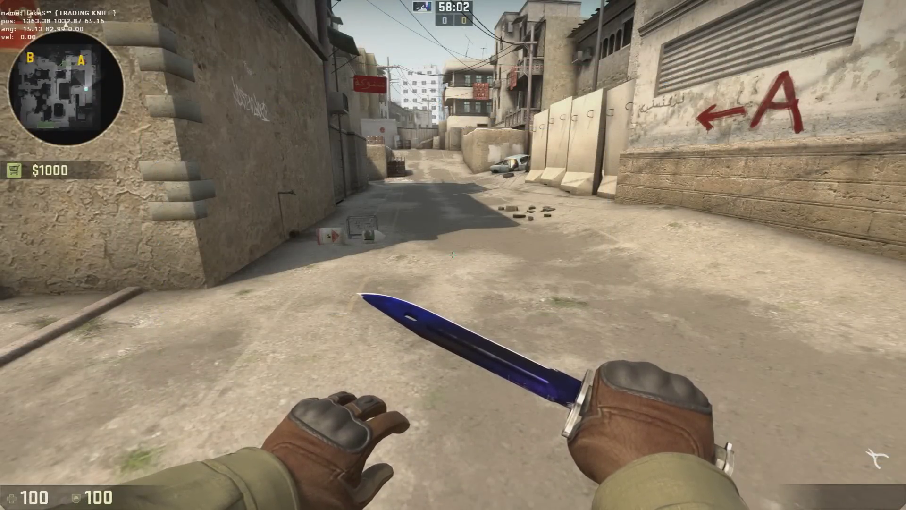
pyautogui.press('`')
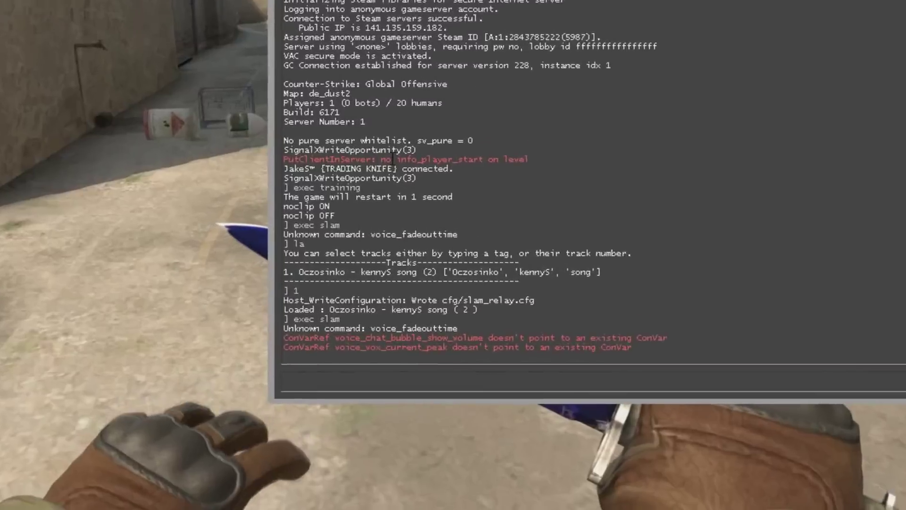
pyautogui.write('exe')
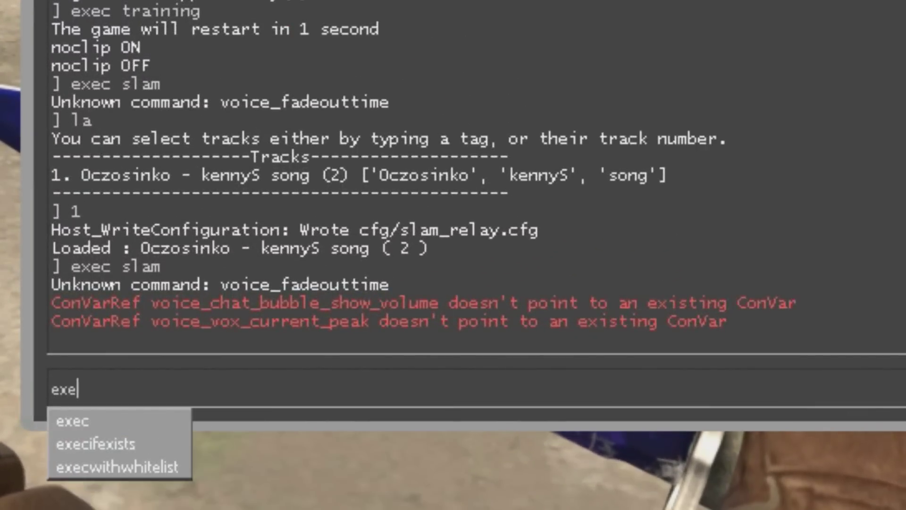
pyautogui.write('c slam')
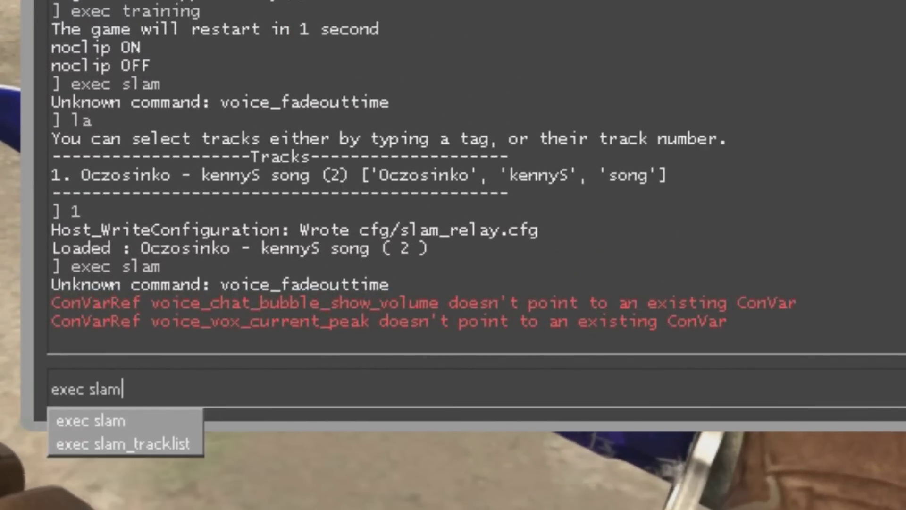
pyautogui.press('Return')
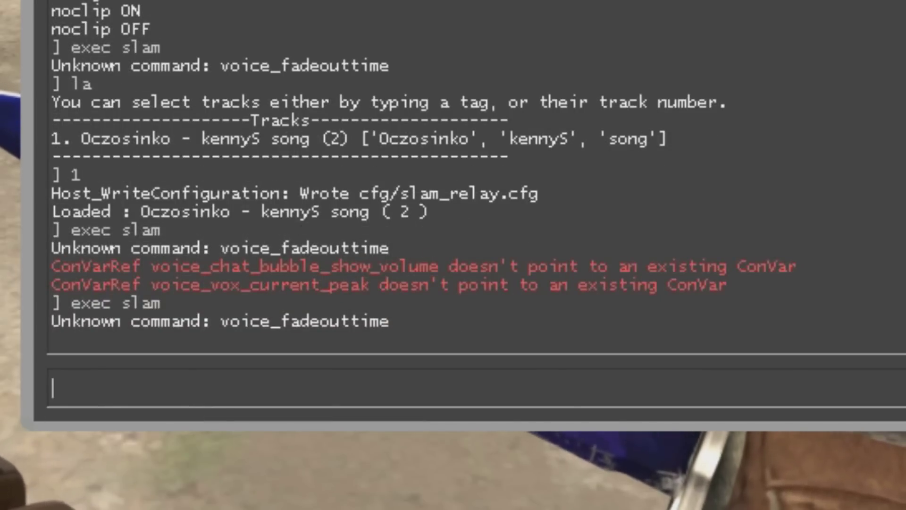
# - List the available tracks in the console with "la", review their tags and load track 1
pyautogui.write('la')
pyautogui.press('Return')
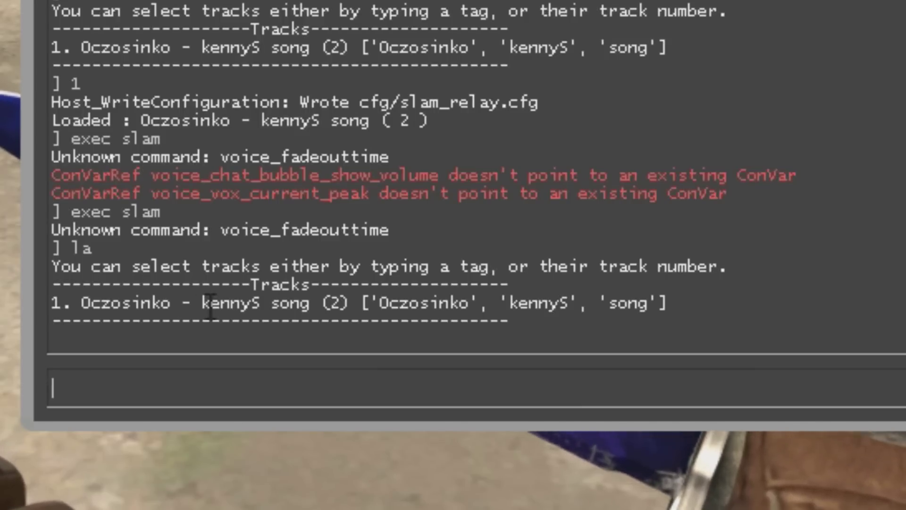
pyautogui.moveTo(380, 305); pyautogui.dragTo(653, 313)
pyautogui.click(437, 304)
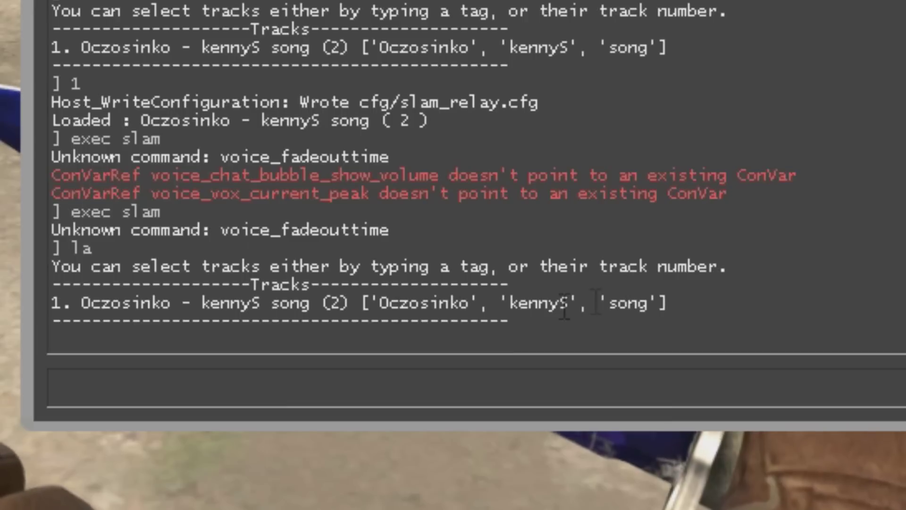
pyautogui.moveTo(61, 284); pyautogui.dragTo(573, 338)
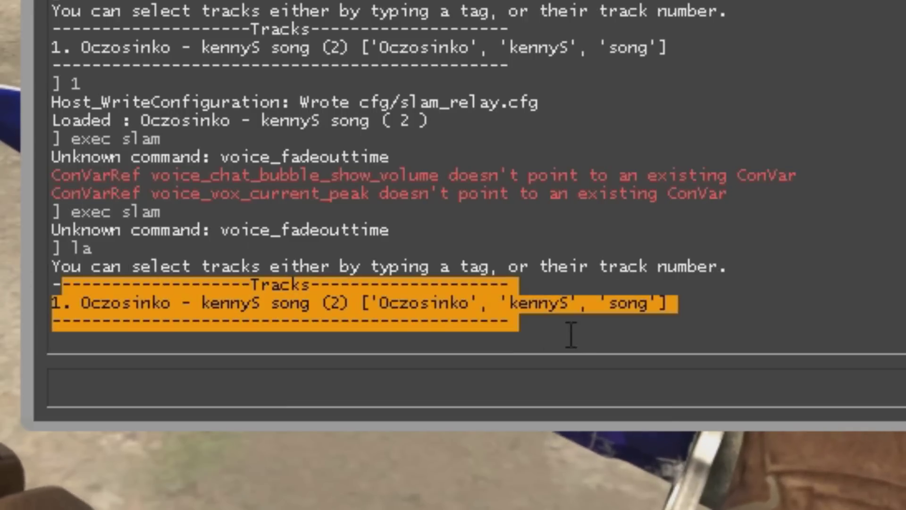
pyautogui.click(126, 380)
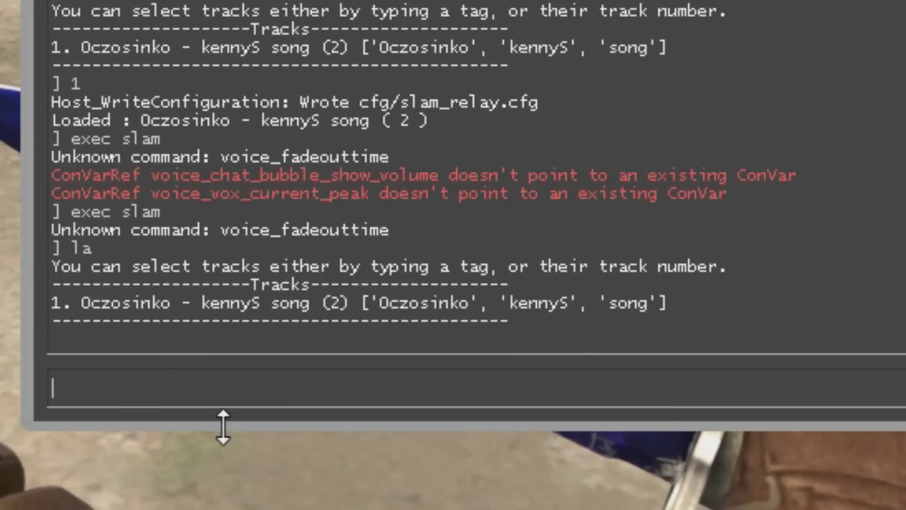
pyautogui.write('1')
pyautogui.press('Return')
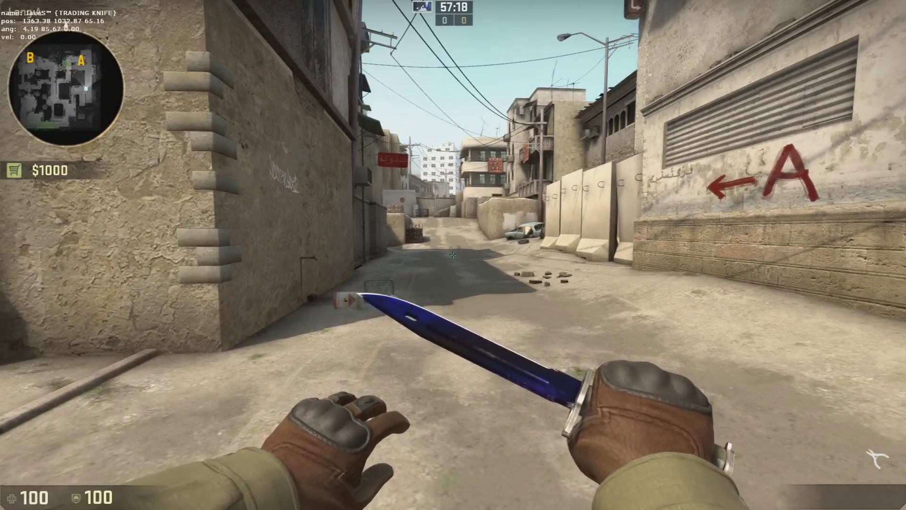
# - Play the loaded track 1 over the in-game voice chat
pyautogui.press('k')
pyautogui.press('d')
pyautogui.press('d')
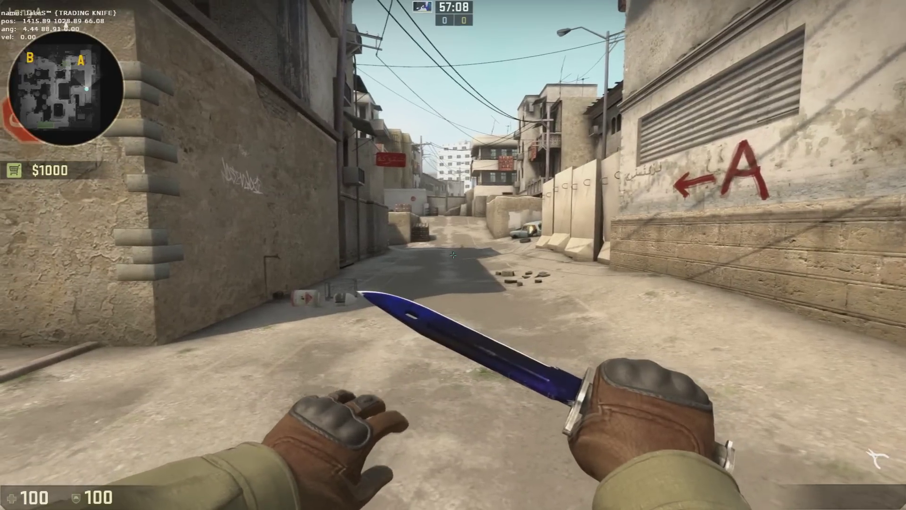
pyautogui.moveTo(453, 255)
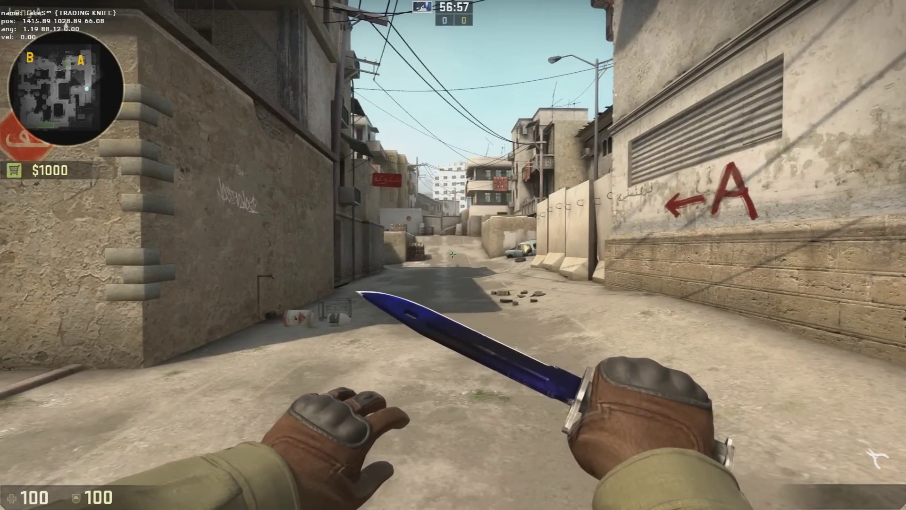
pyautogui.press('w')
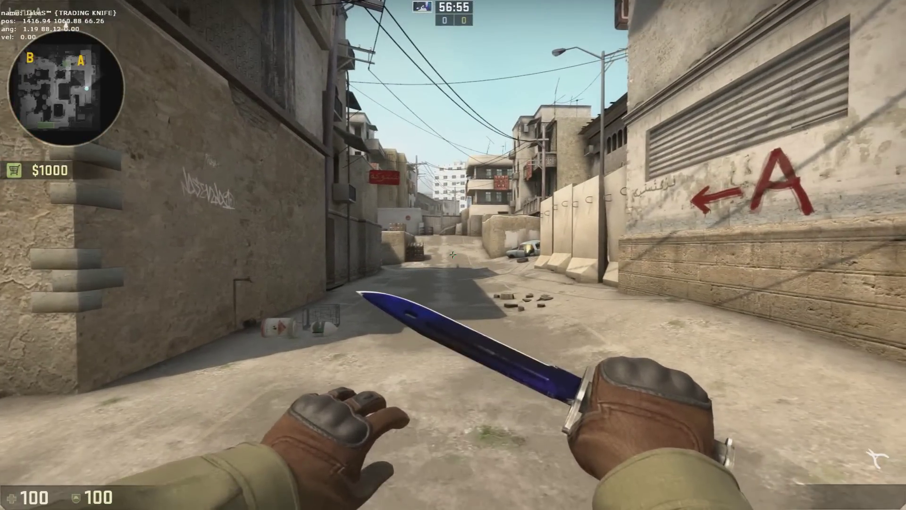
pyautogui.press('k')
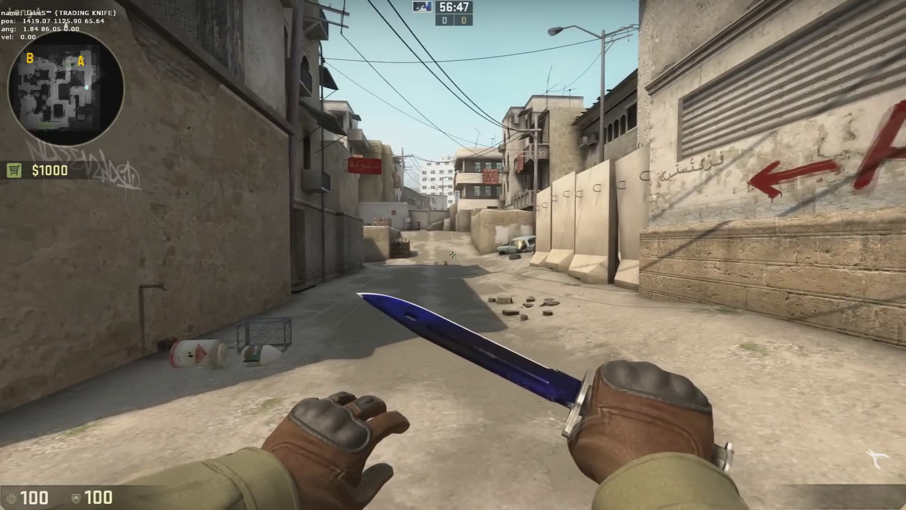
pyautogui.press('k')
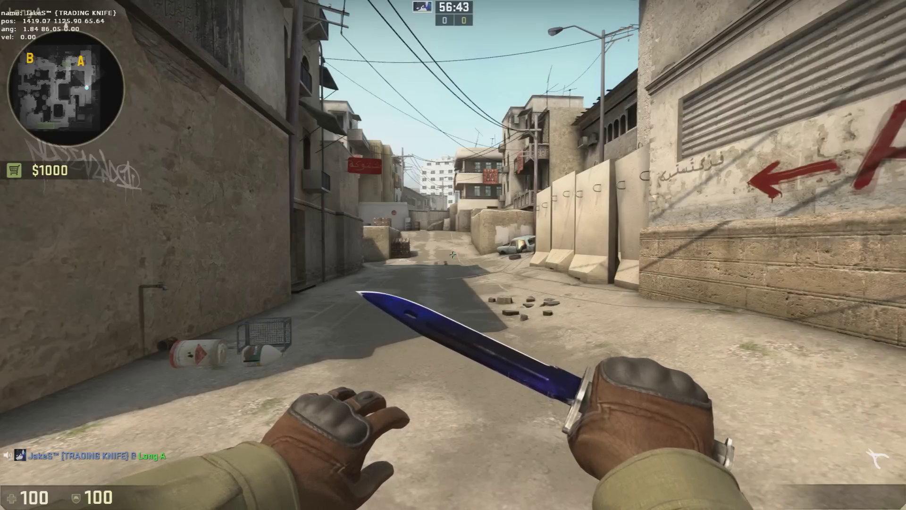
pyautogui.press('s')
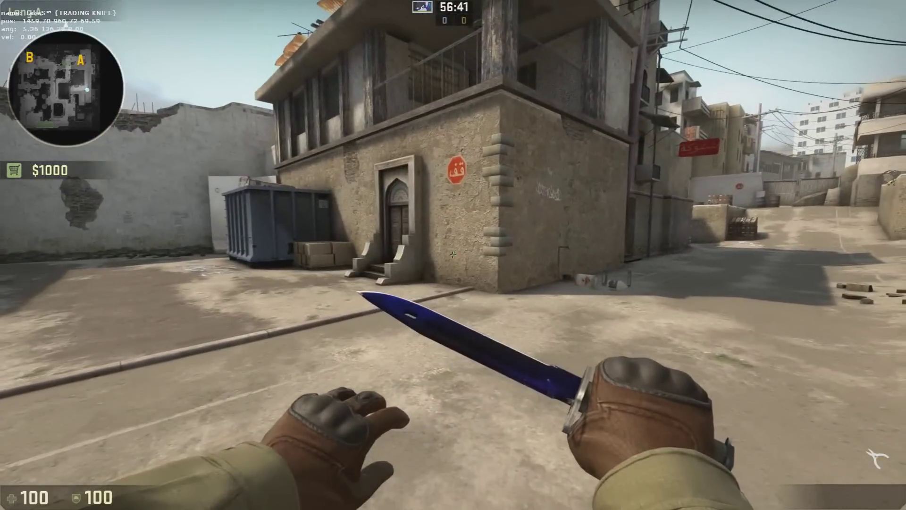
pyautogui.press('s')
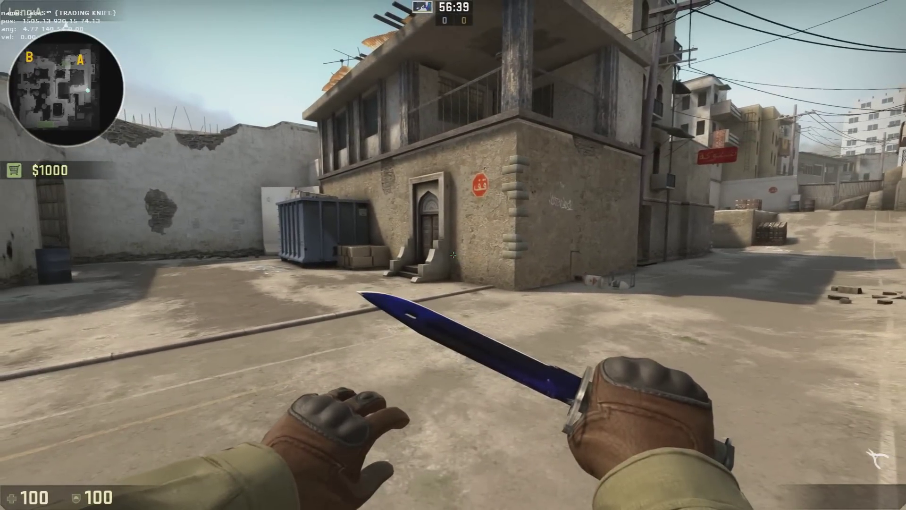
pyautogui.press('f')
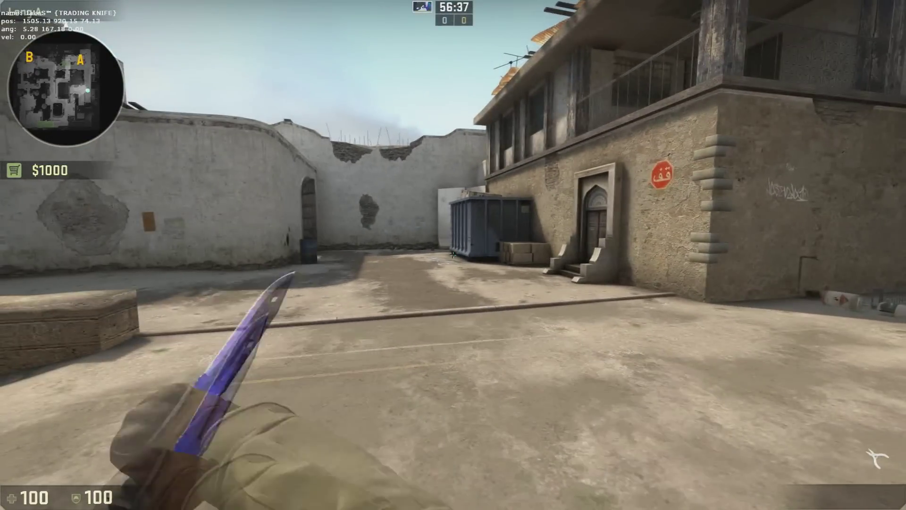